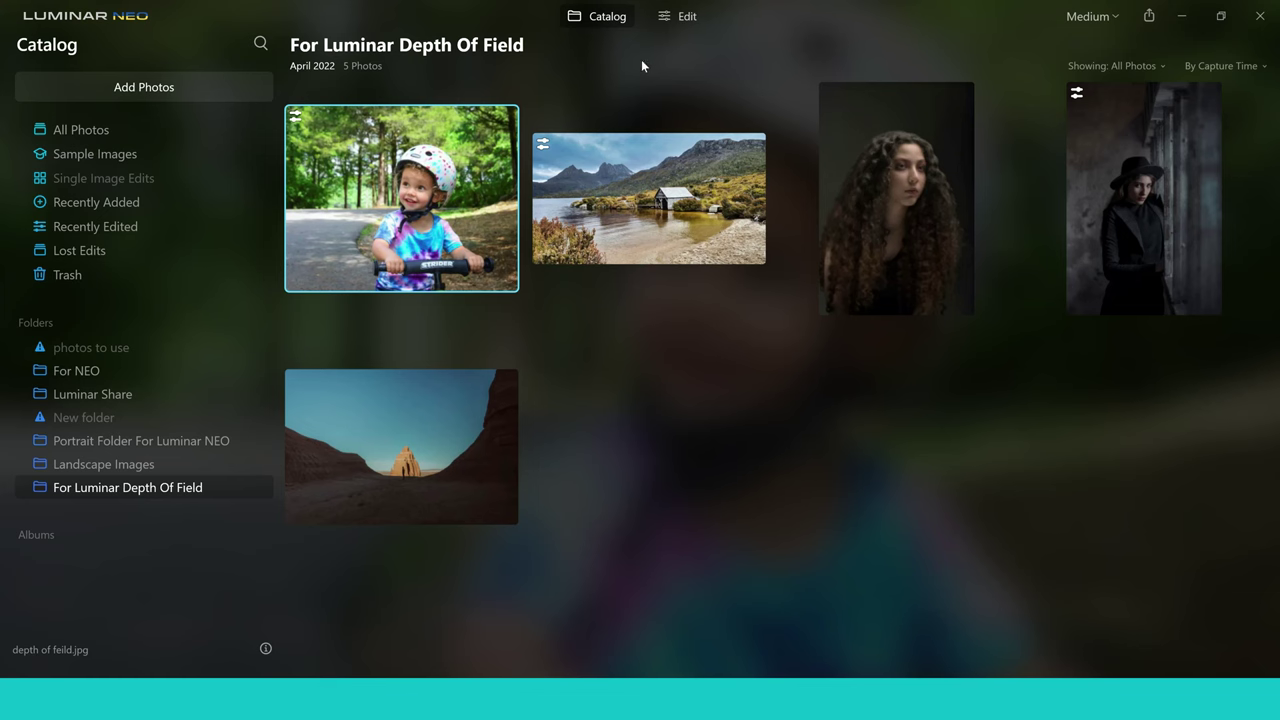
Open the balance-bike child photo in the Edit view
click(679, 20)
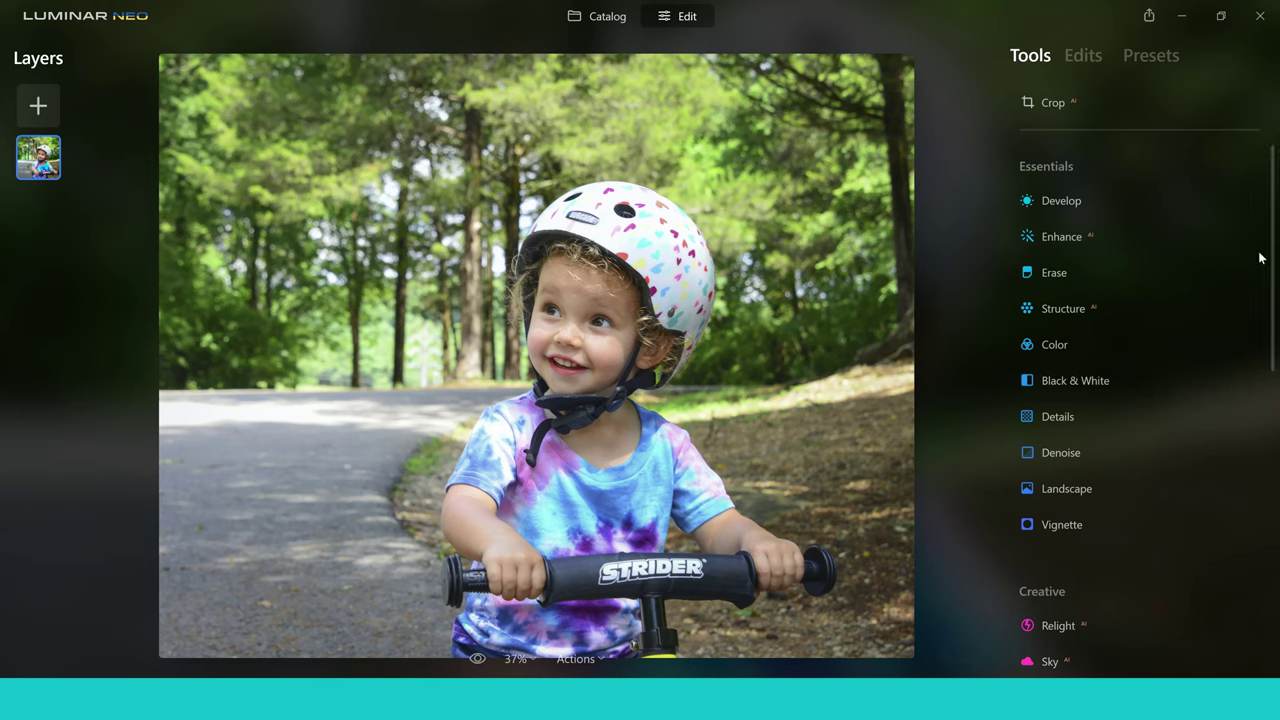
Apply Portrait Bokeh at Amount 76 to blur the background behind the child
drag(1257, 251, 1248, 540)
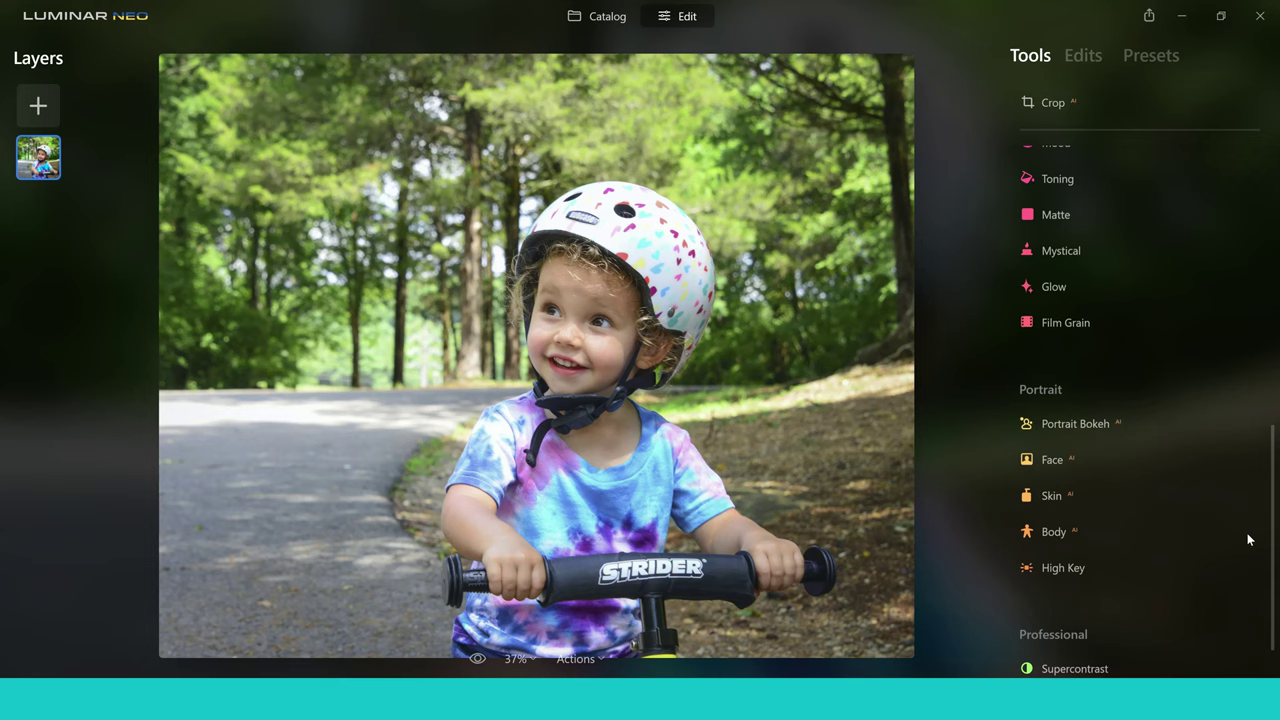
scroll(1246, 537, down, 1)
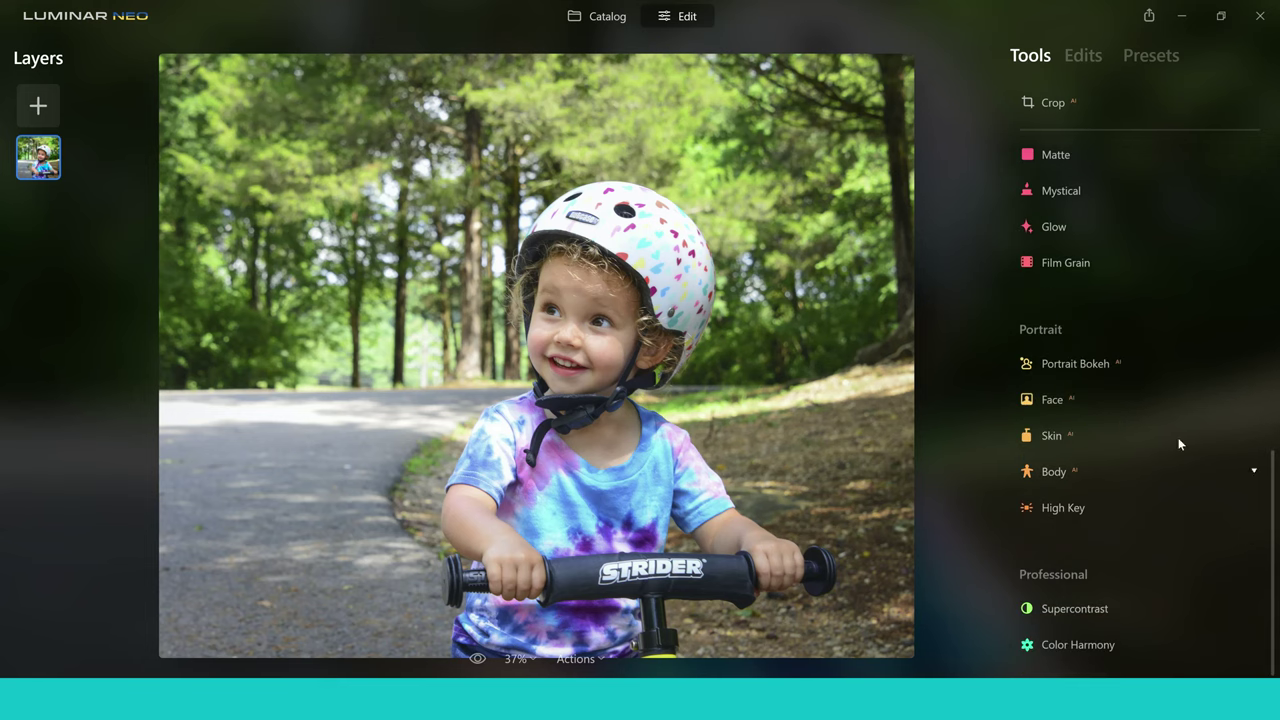
click(1088, 369)
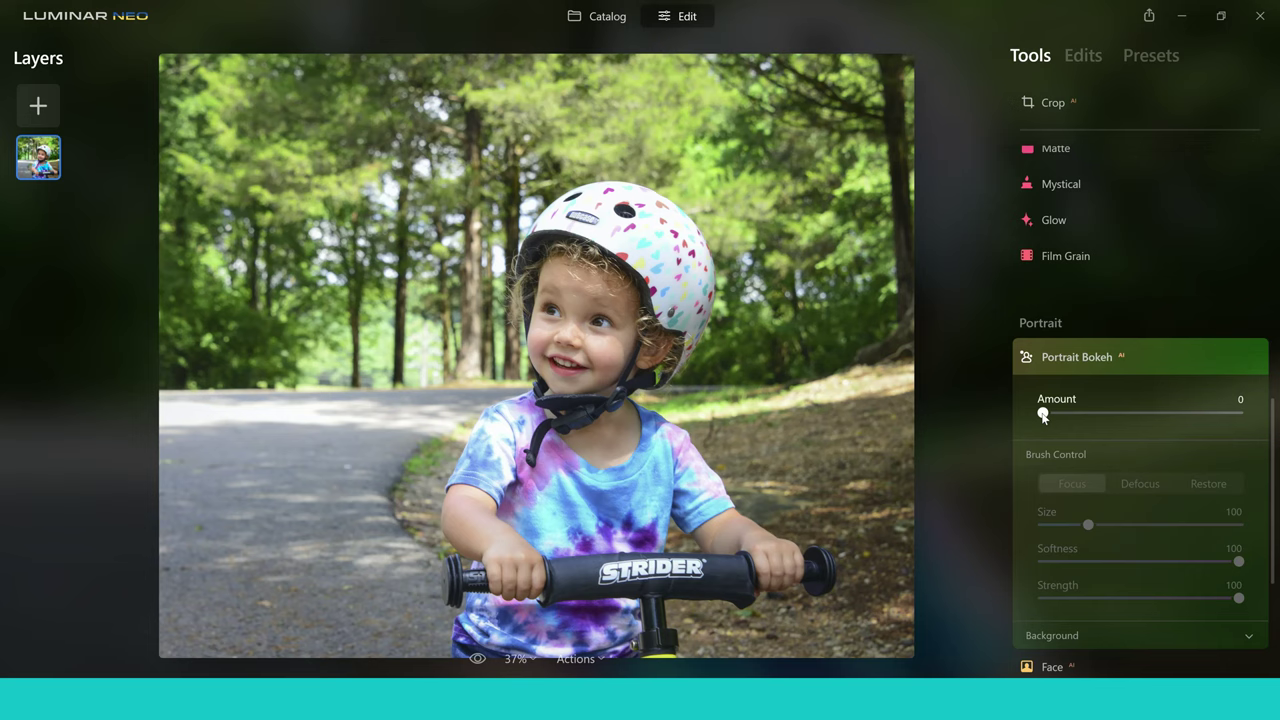
drag(1043, 417, 1190, 421)
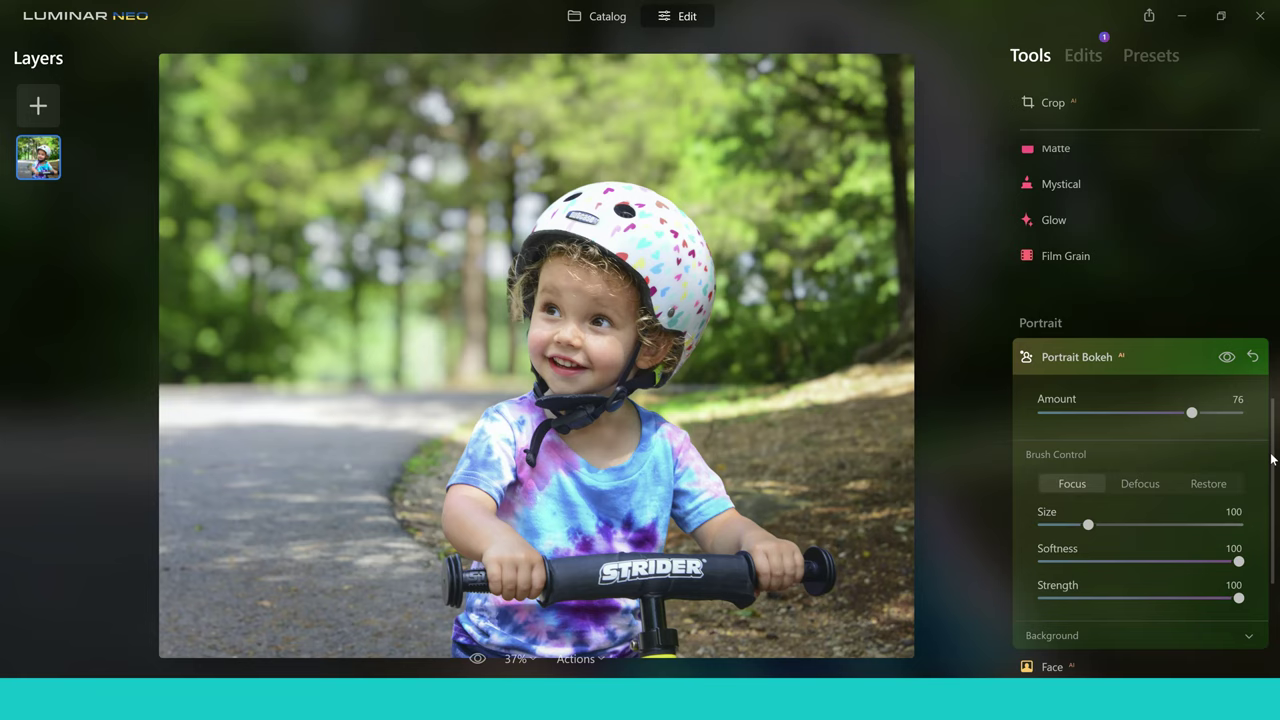
drag(1273, 460, 1271, 518)
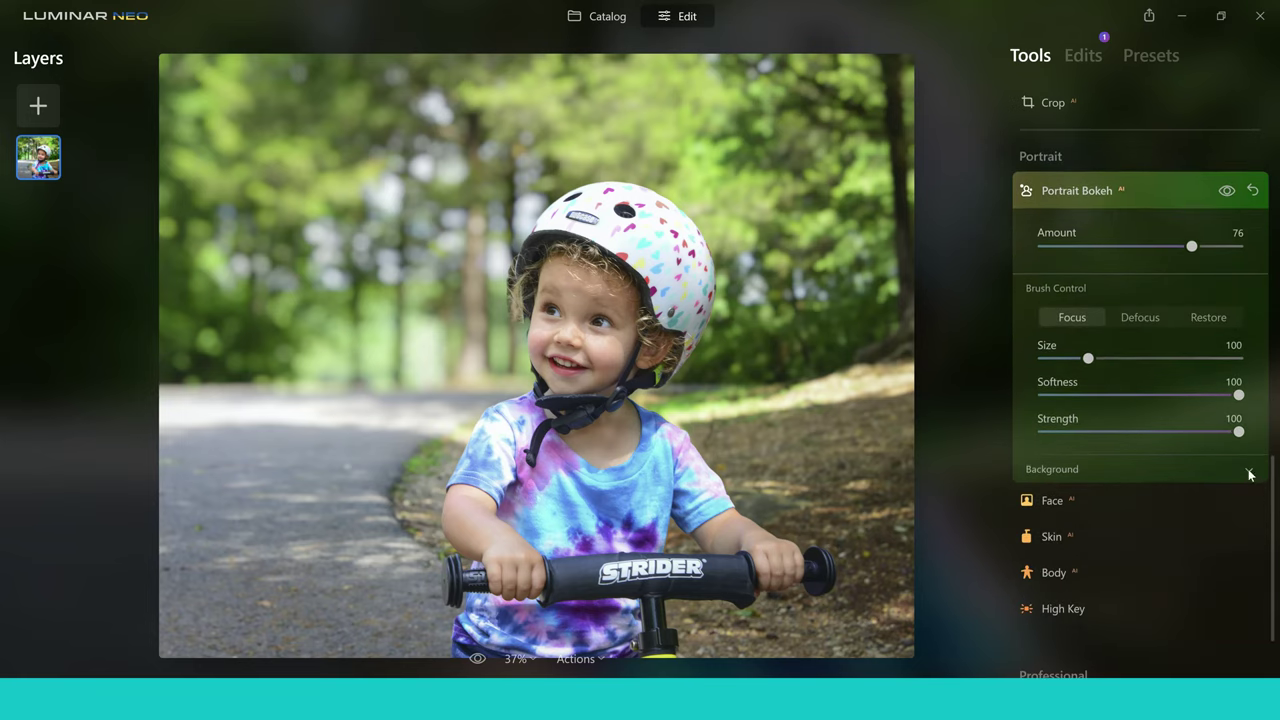
Lower Portrait Bokeh's background Depth Correction to -82, keeping the child sharp
click(1249, 471)
scroll(1200, 460, down, 1)
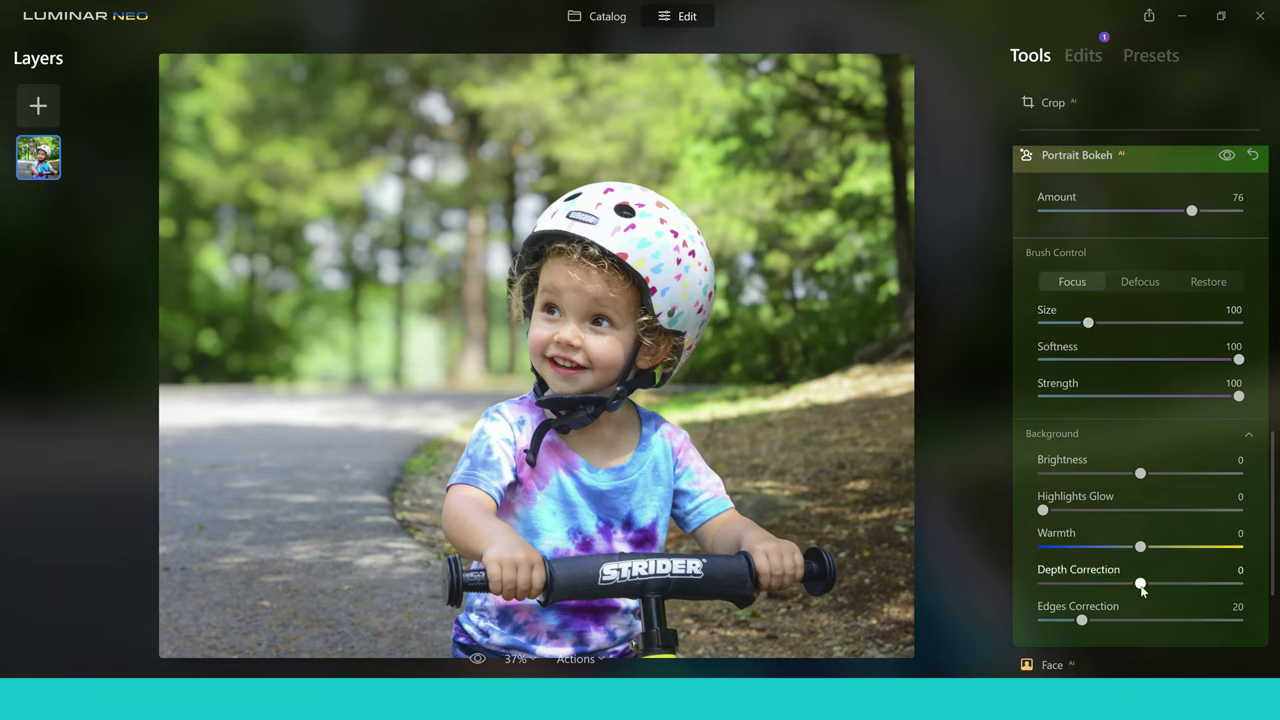
drag(1141, 585, 1060, 590)
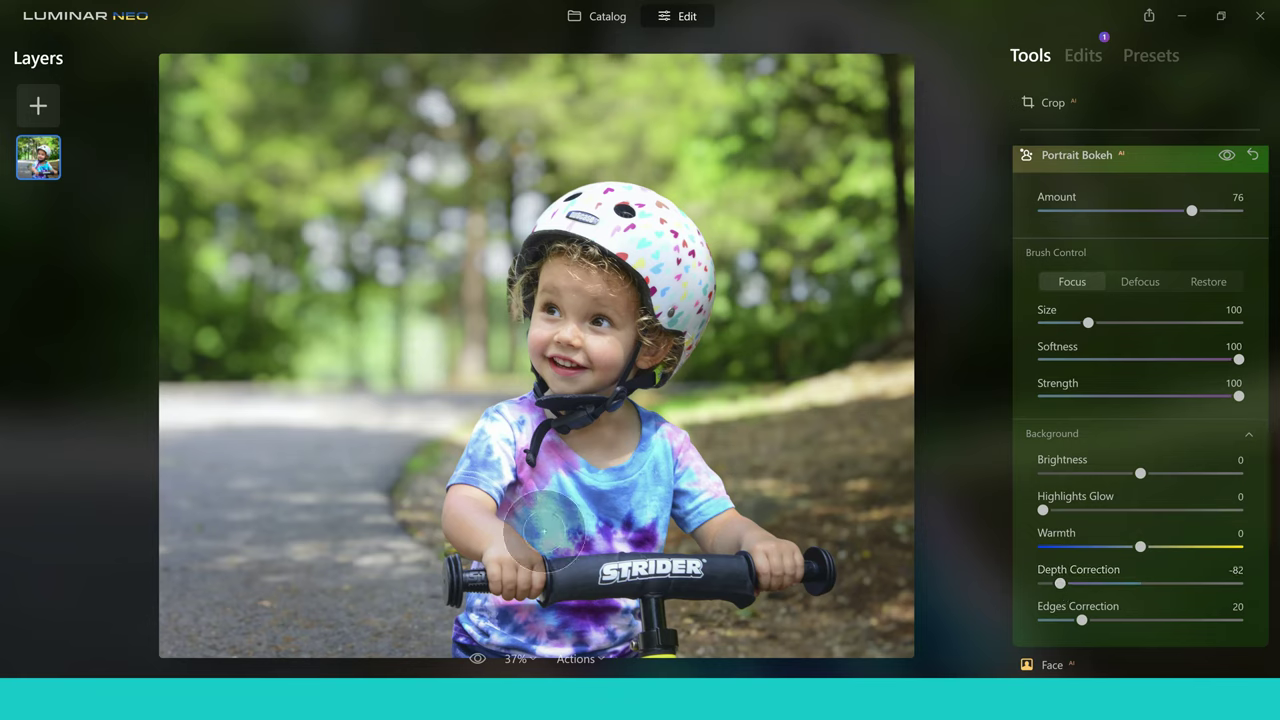
mouse_move(806, 462)
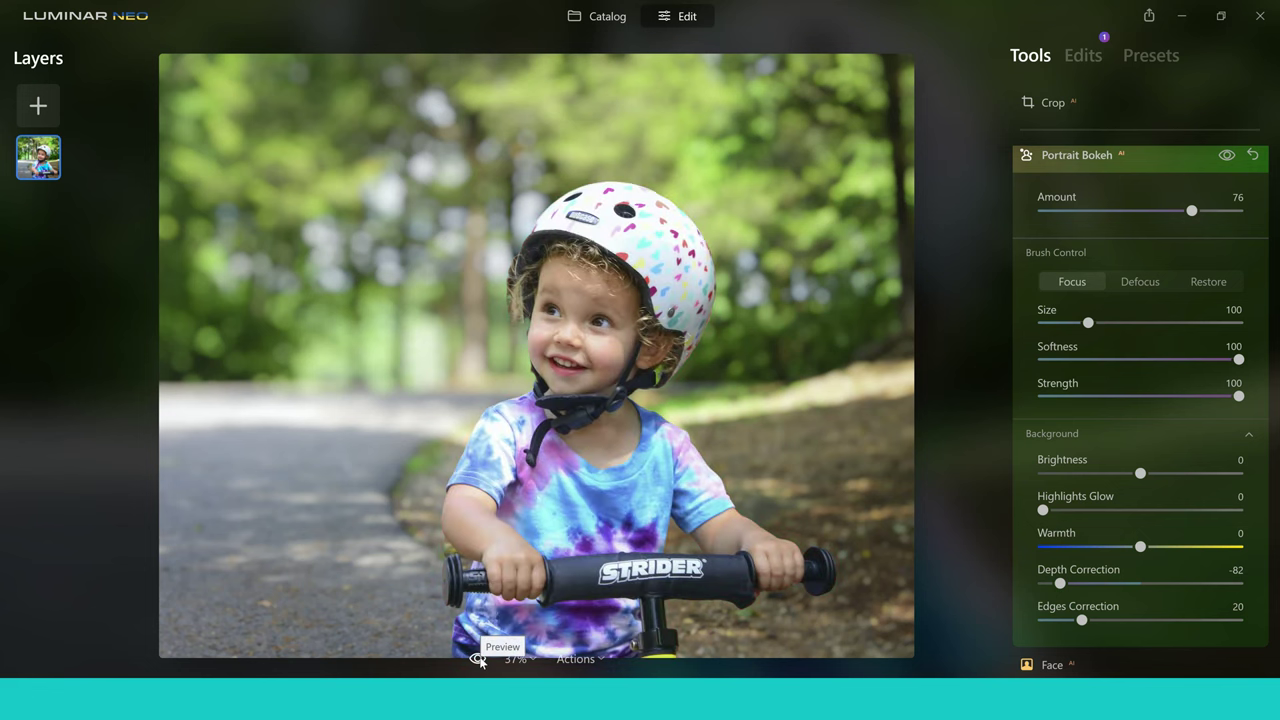
click(478, 659)
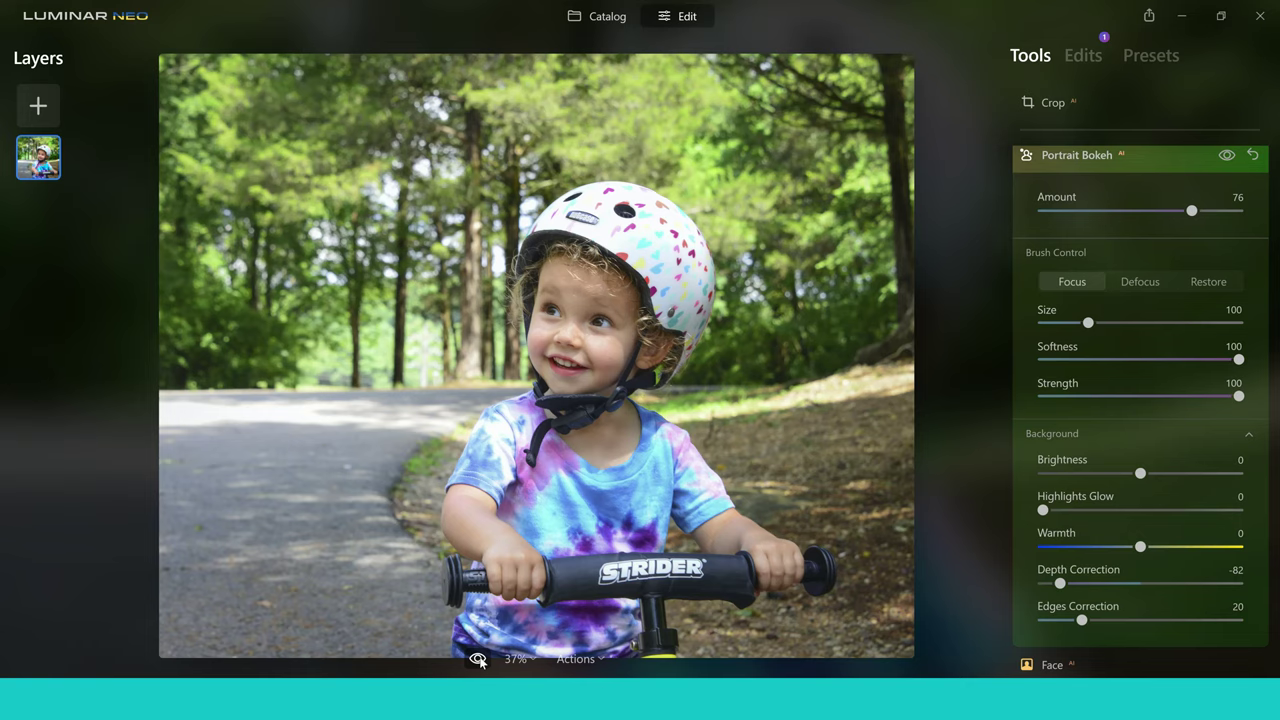
click(478, 659)
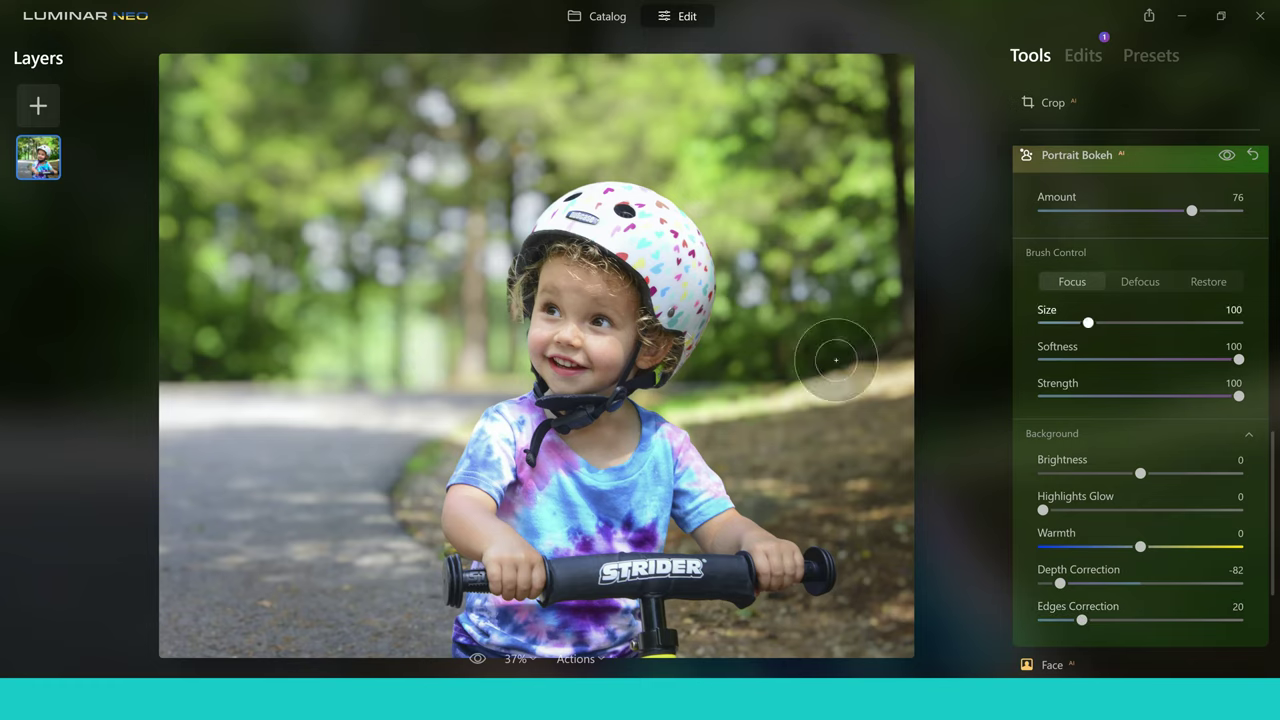
Shrink the Focus brush to size 51 and paint focus over the child
mouse_move(836, 360)
mouse_down()
mouse_move(786, 386)
mouse_move(830, 391)
mouse_up()
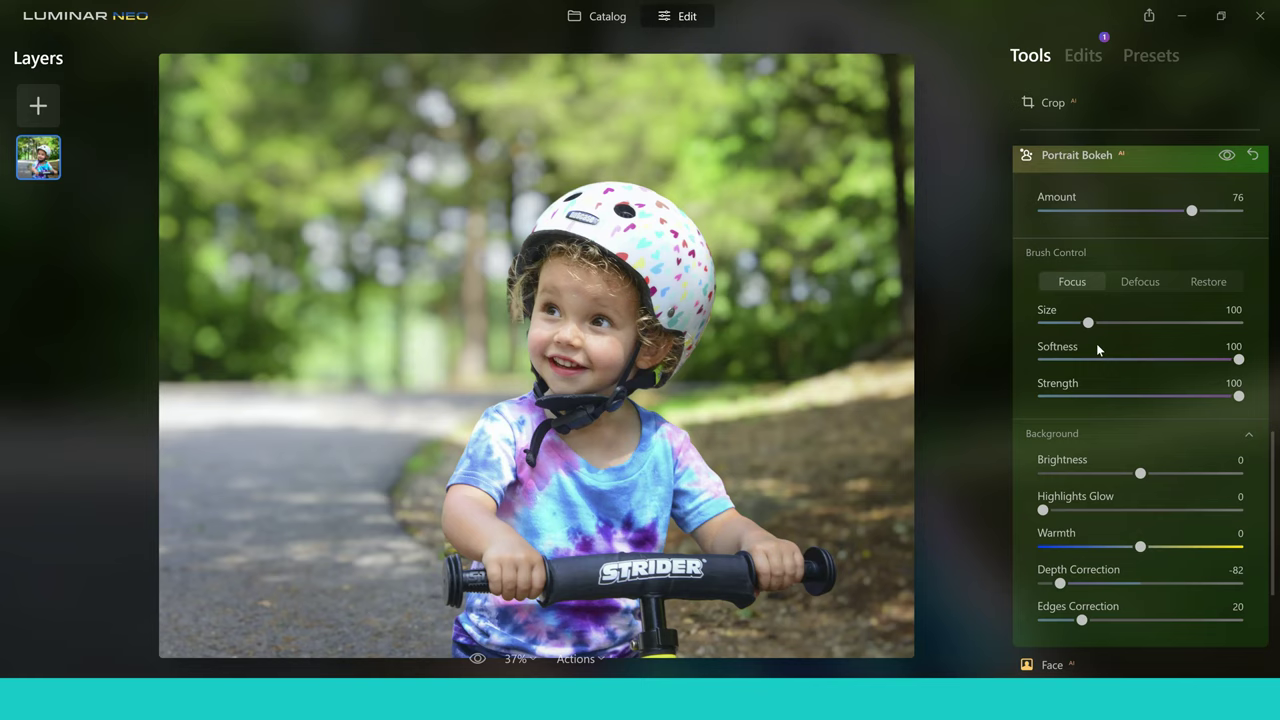
drag(1088, 322, 1063, 322)
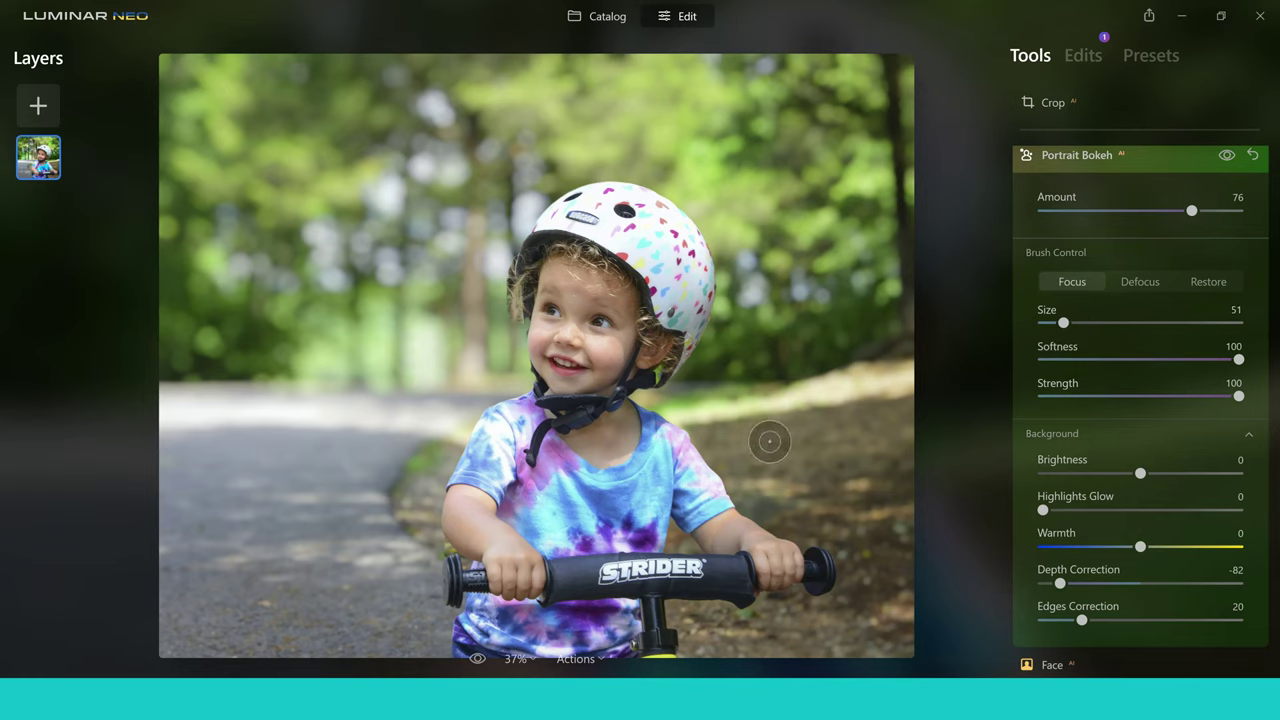
mouse_move(770, 441)
mouse_down()
mouse_move(731, 425)
mouse_move(737, 463)
mouse_move(679, 544)
mouse_move(752, 626)
mouse_move(786, 612)
mouse_move(698, 613)
mouse_move(691, 635)
mouse_move(779, 631)
mouse_move(817, 569)
mouse_move(809, 511)
mouse_up()
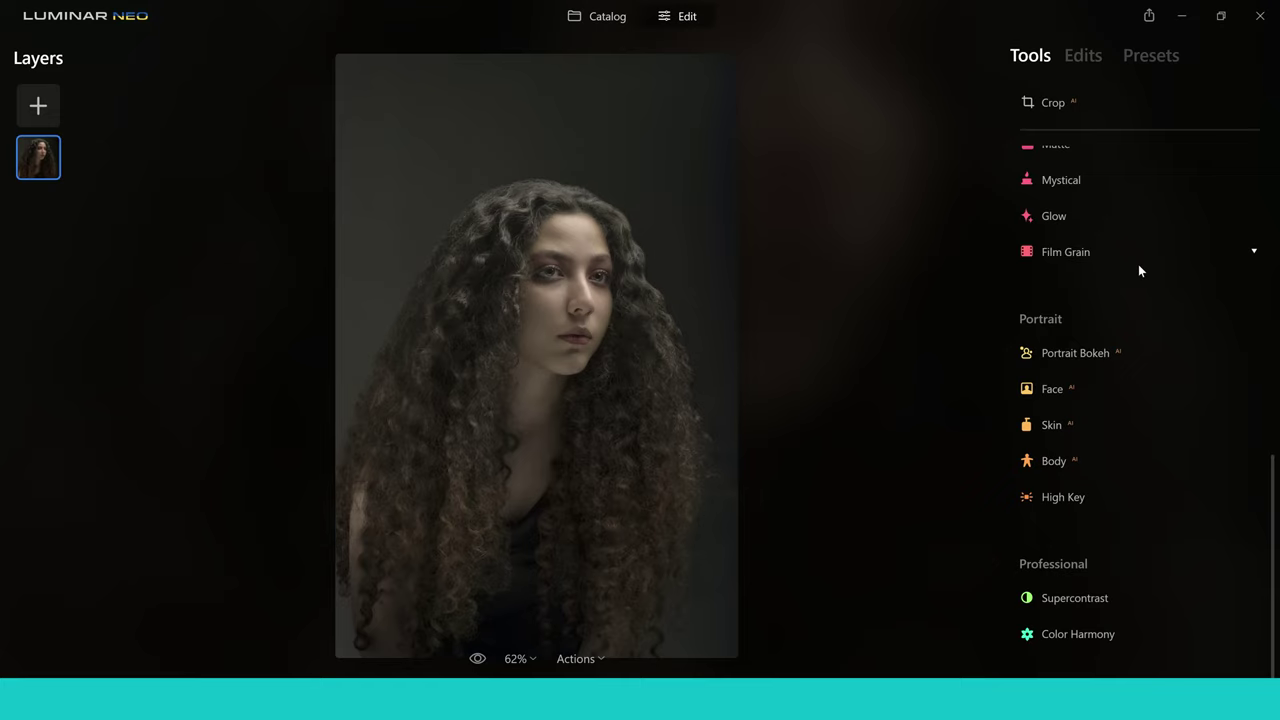
Expand the Relight tool in the Creative section for the curly-haired portrait
drag(1274, 500, 1276, 360)
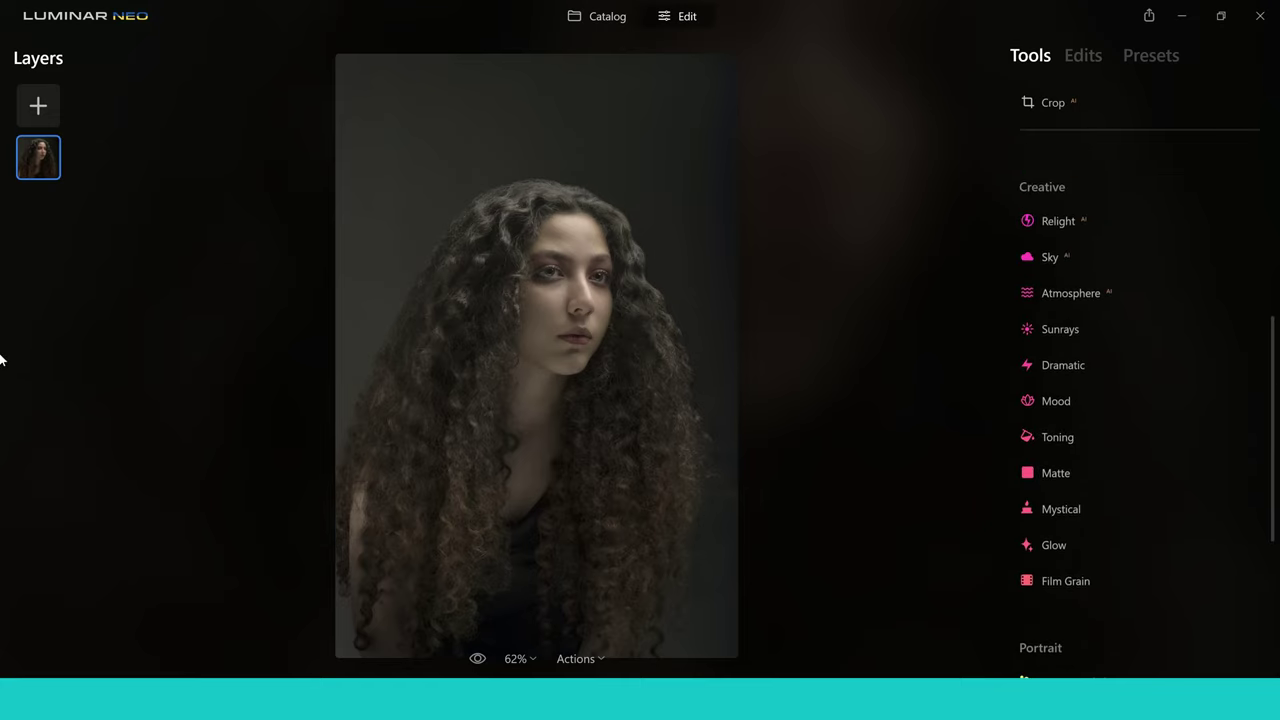
drag(0, 360, 0, 355)
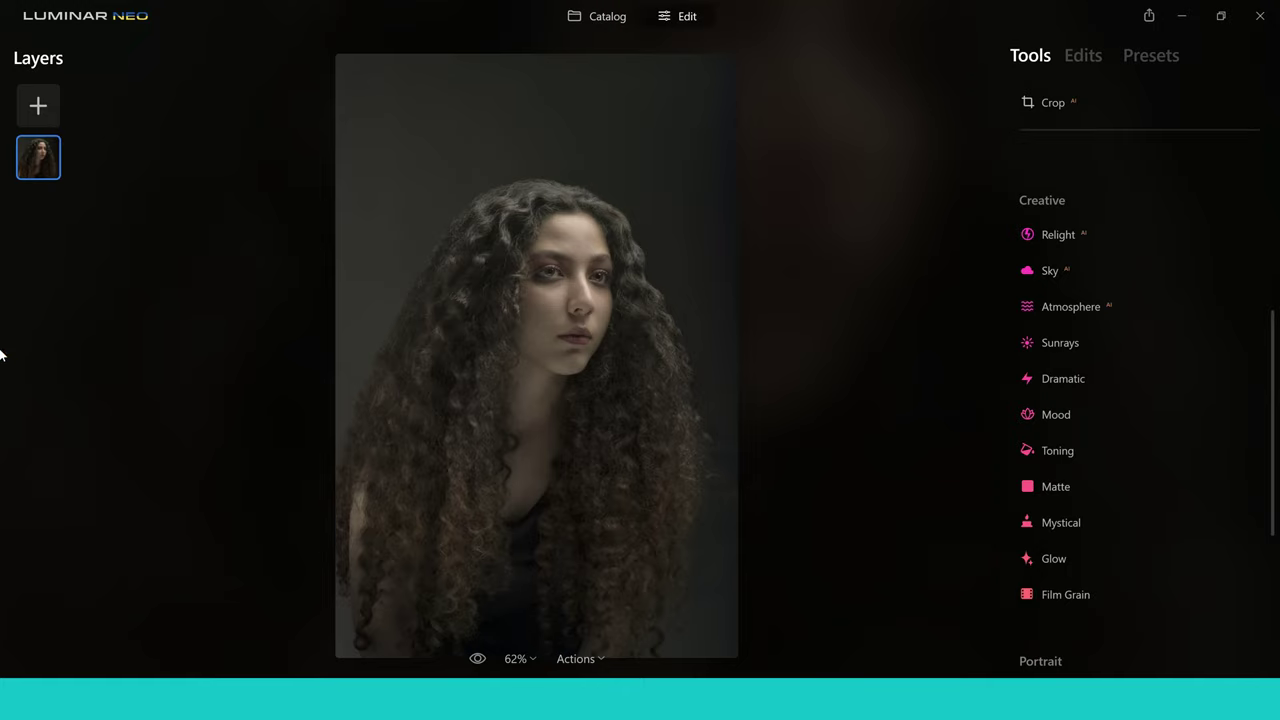
click(1058, 235)
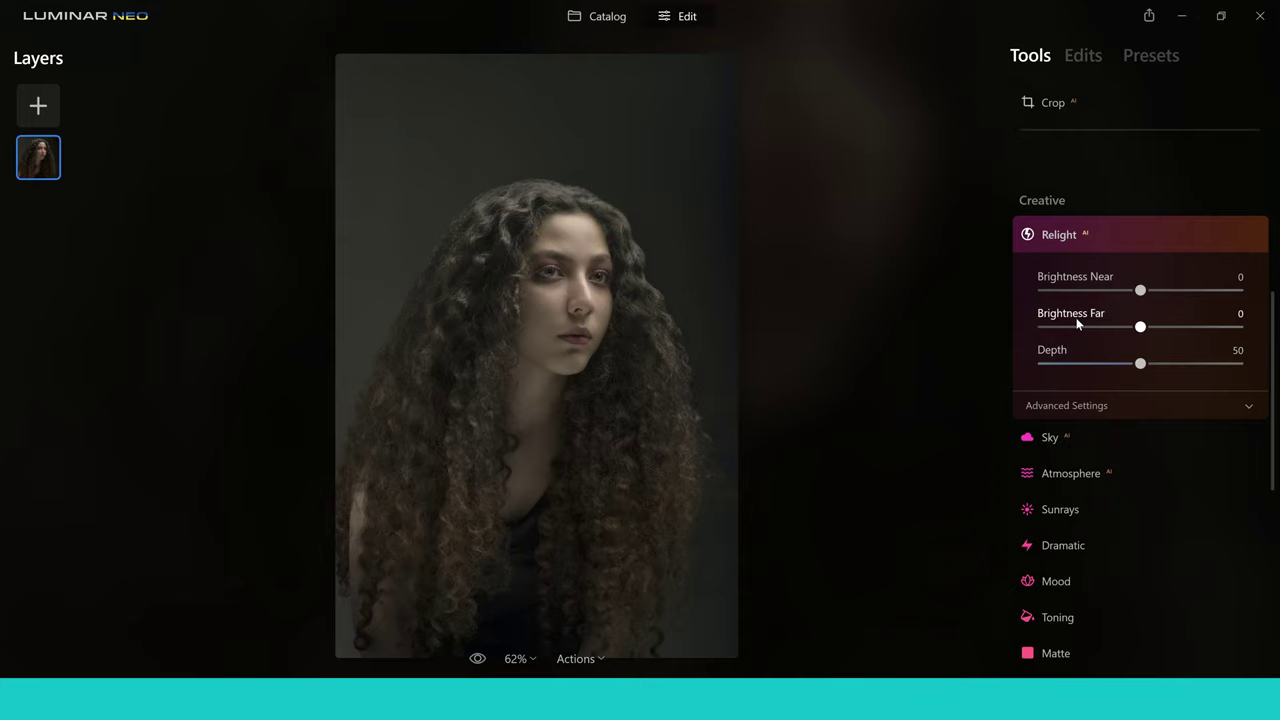
Set Relight Brightness Near 52, Brightness Far -68 and Depth 25 on the portrait
drag(1146, 294, 1196, 294)
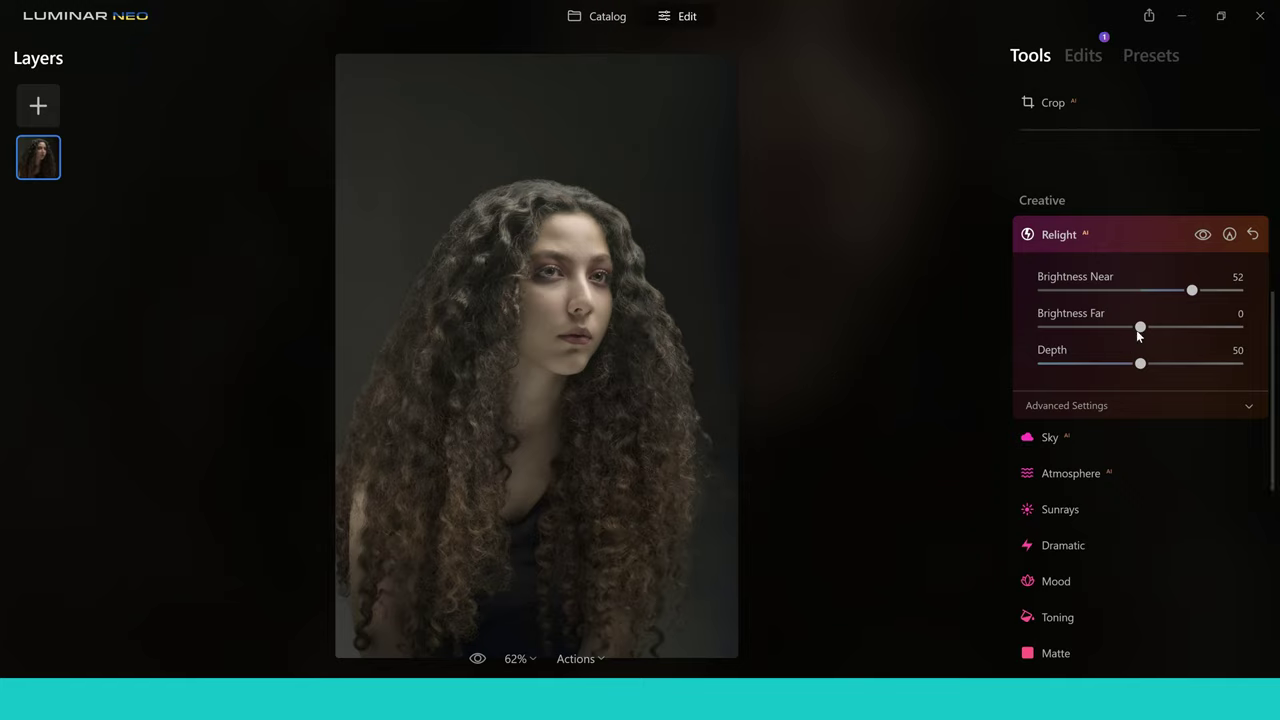
drag(1141, 327, 1074, 325)
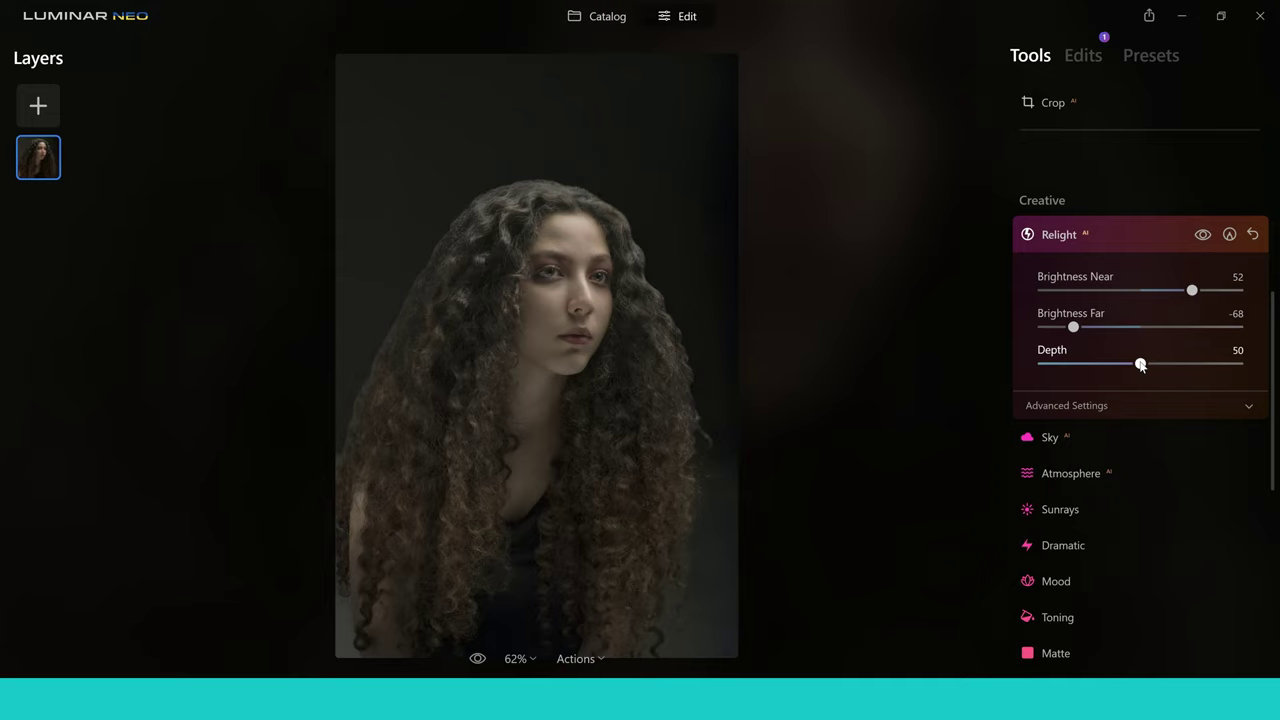
drag(1141, 365, 1093, 364)
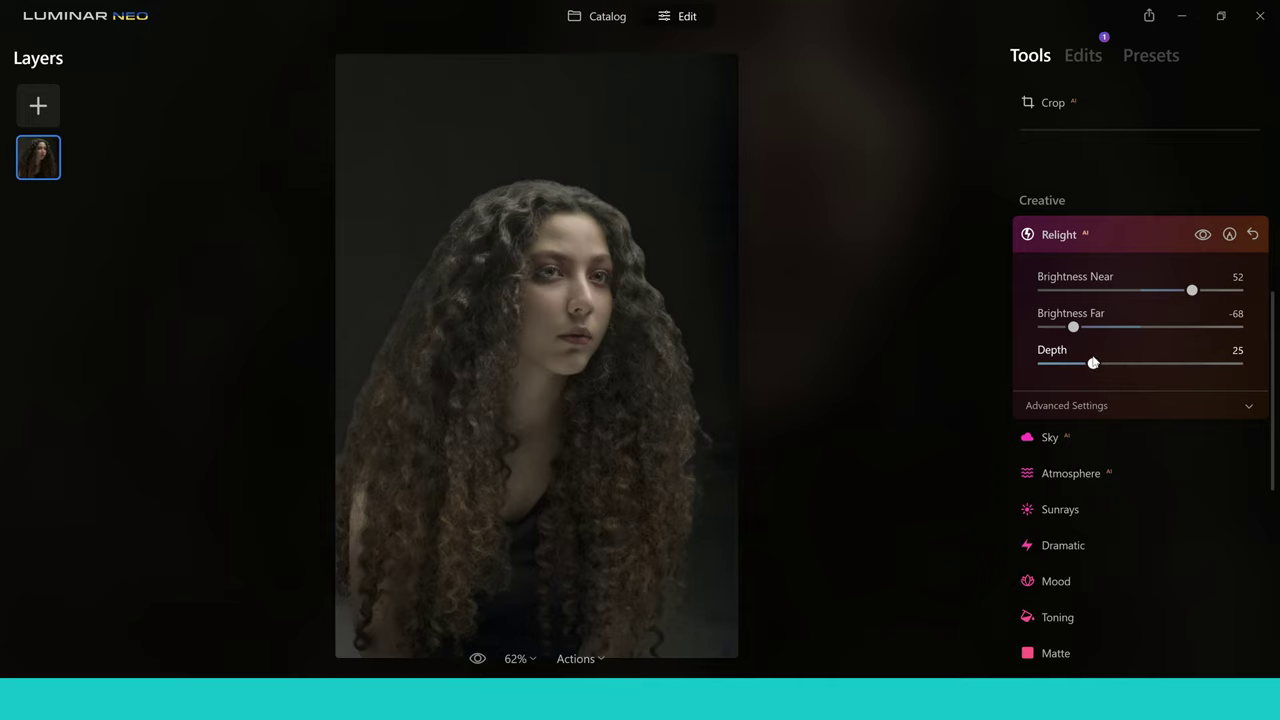
In Relight's advanced settings, set Dehalo 59, Warmth Near 17 and Warmth Far -16
click(1249, 406)
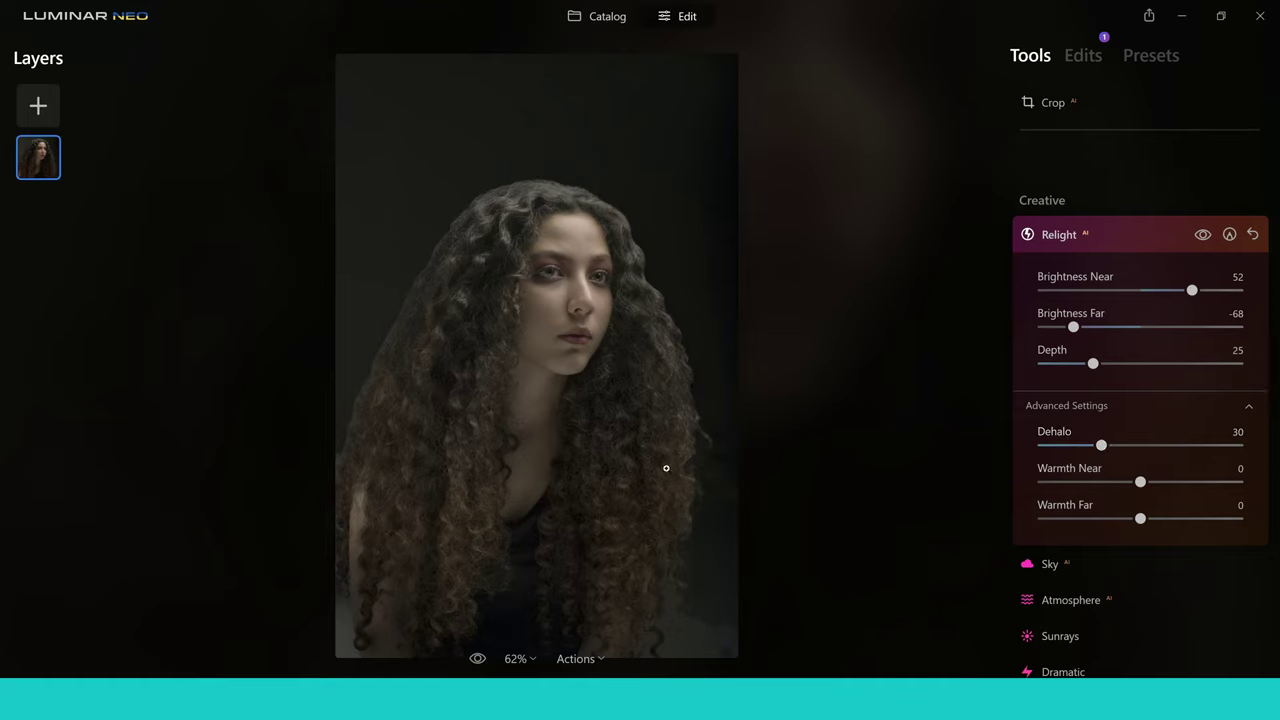
drag(1104, 447, 1160, 450)
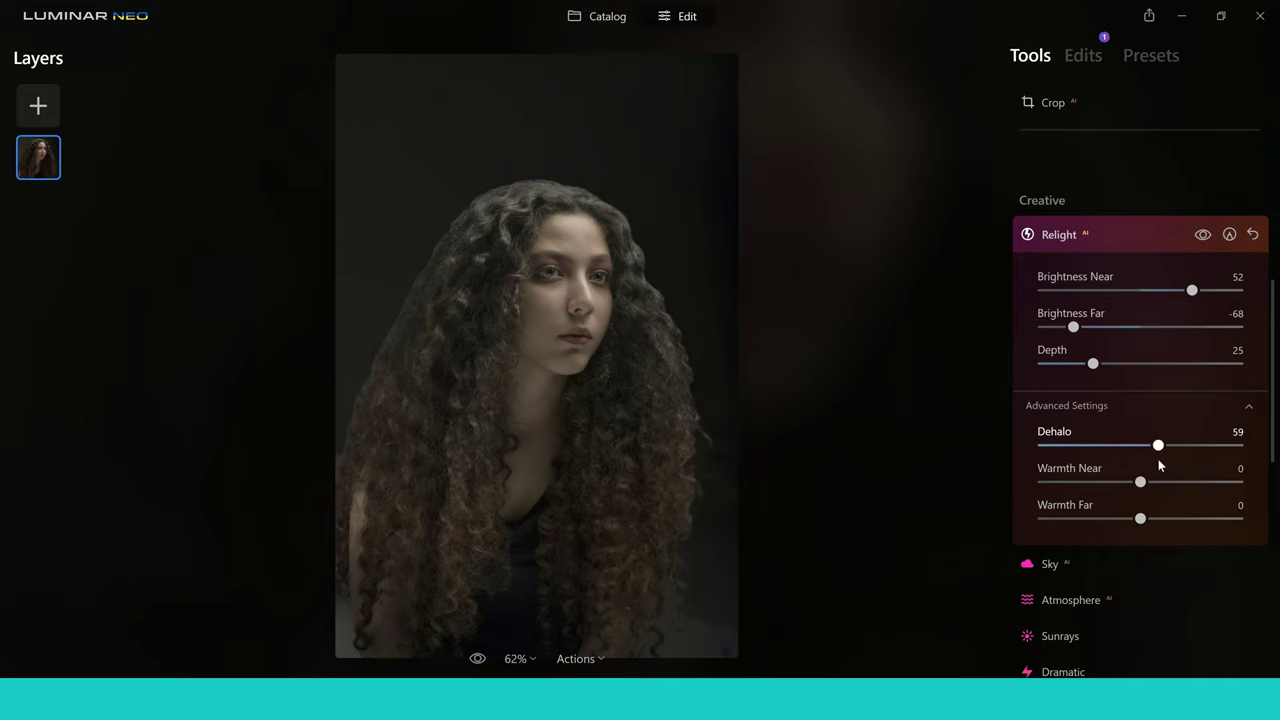
drag(1143, 484, 1169, 490)
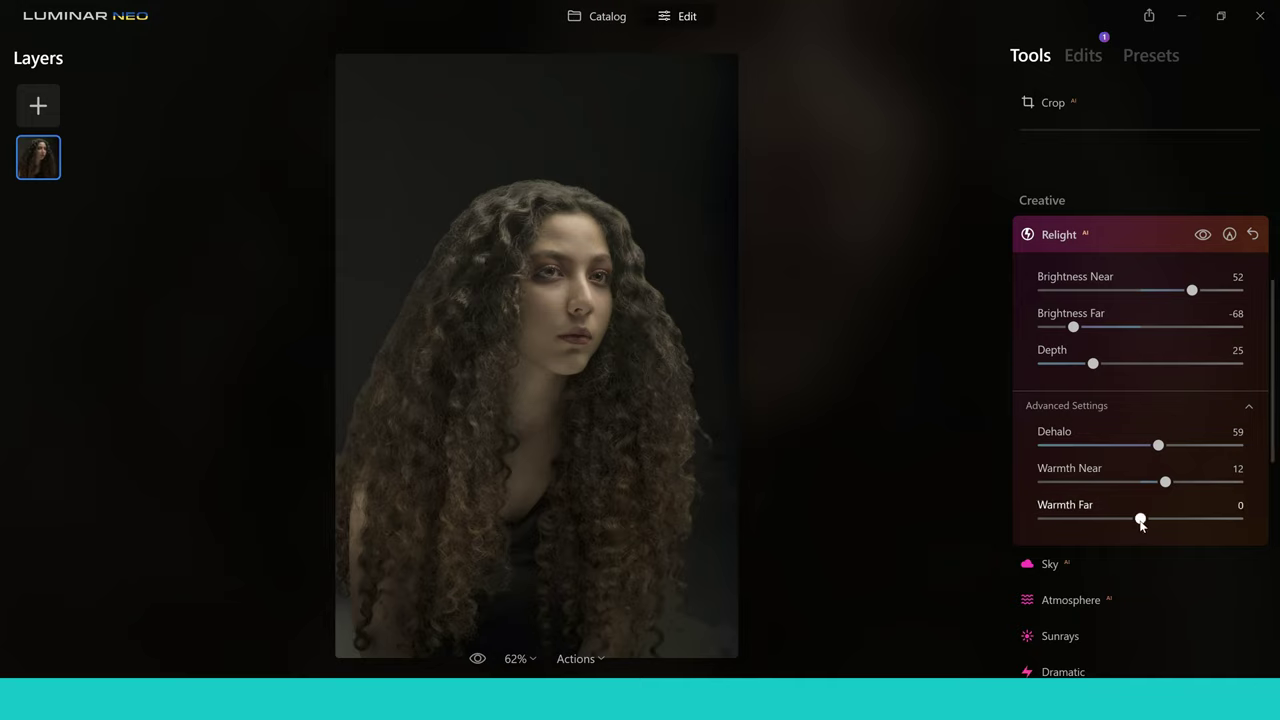
drag(1140, 519, 1119, 526)
drag(1116, 528, 1108, 528)
drag(1172, 484, 1178, 487)
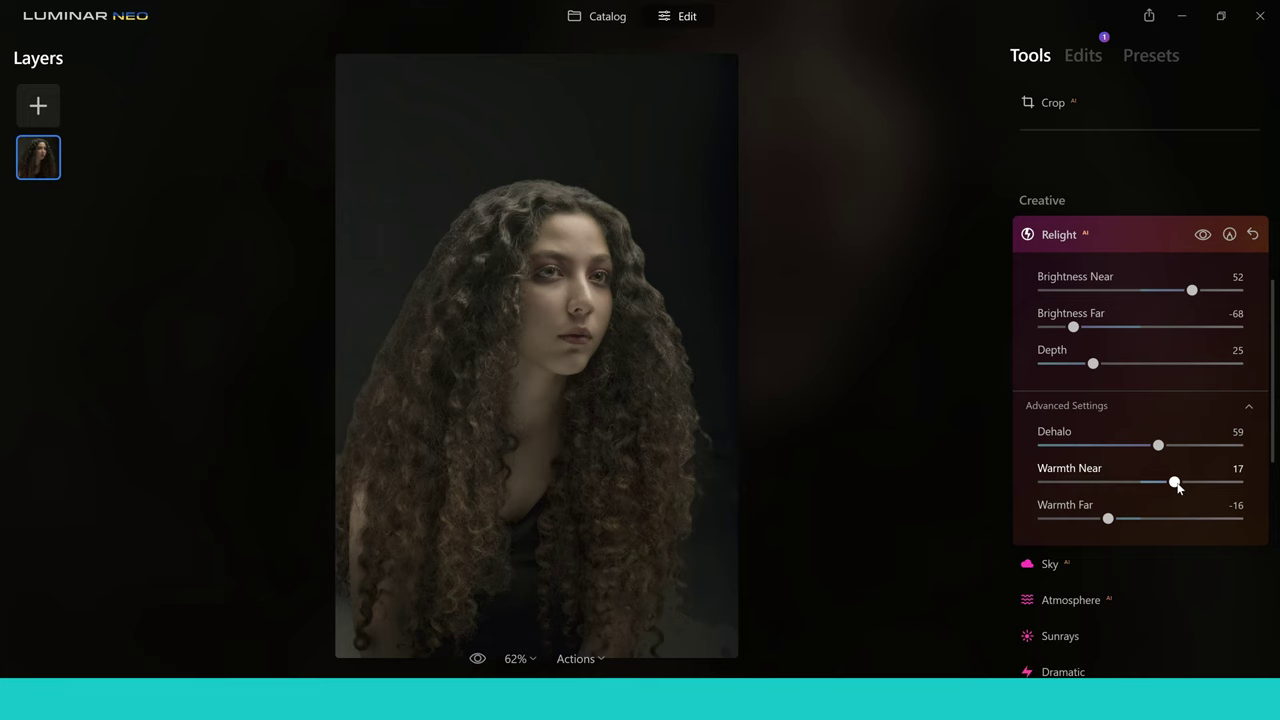
Reopen the child photo 'depth of feild.jpg' from the Catalog in Edit
click(598, 16)
click(465, 150)
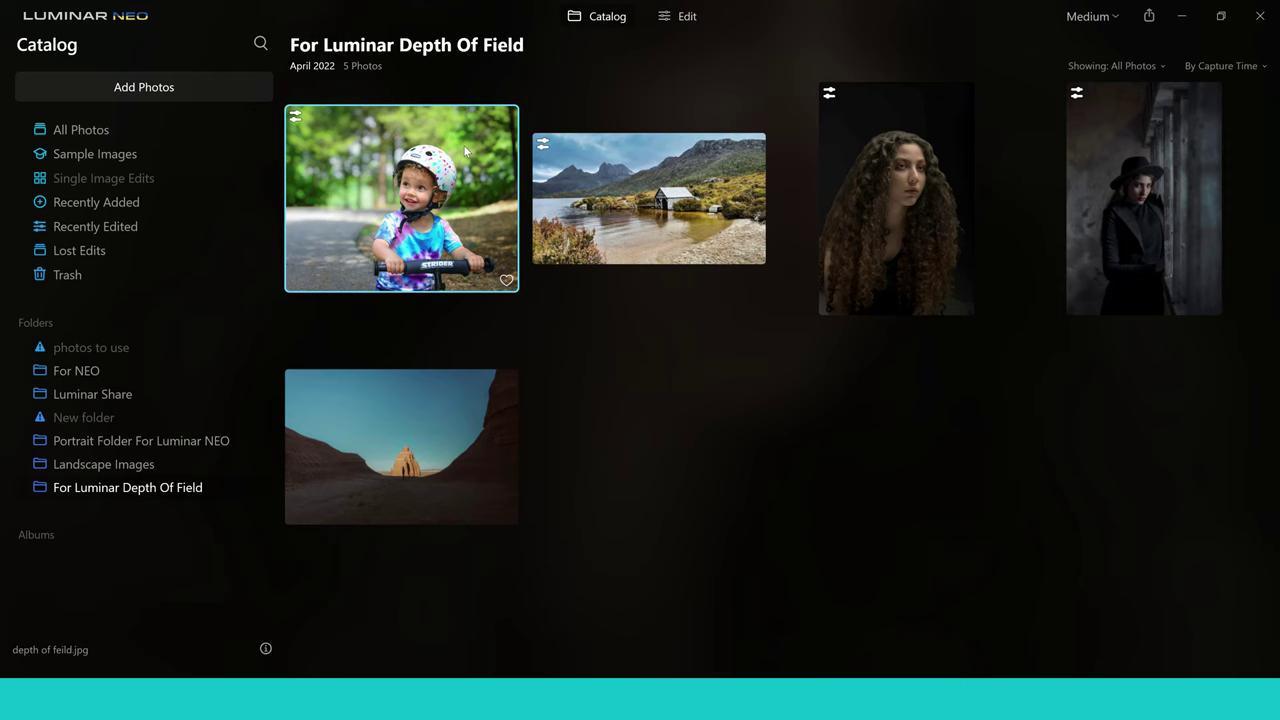
click(677, 17)
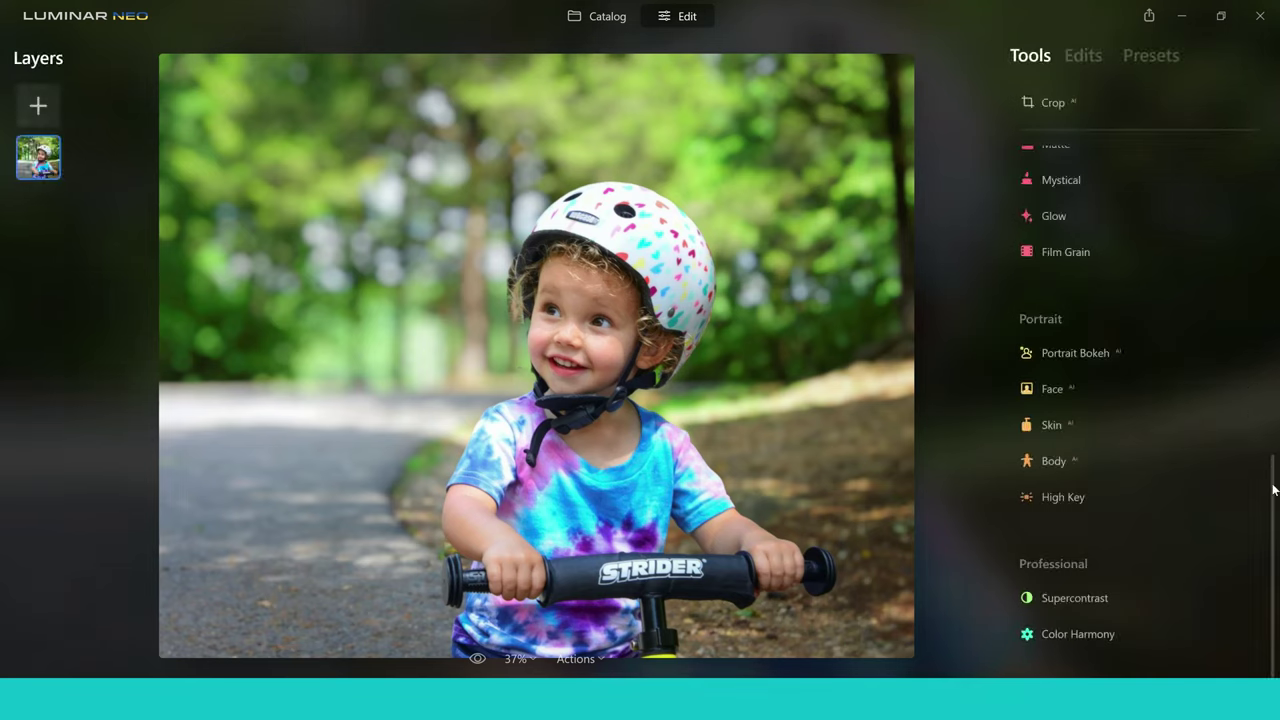
drag(1272, 463, 1274, 349)
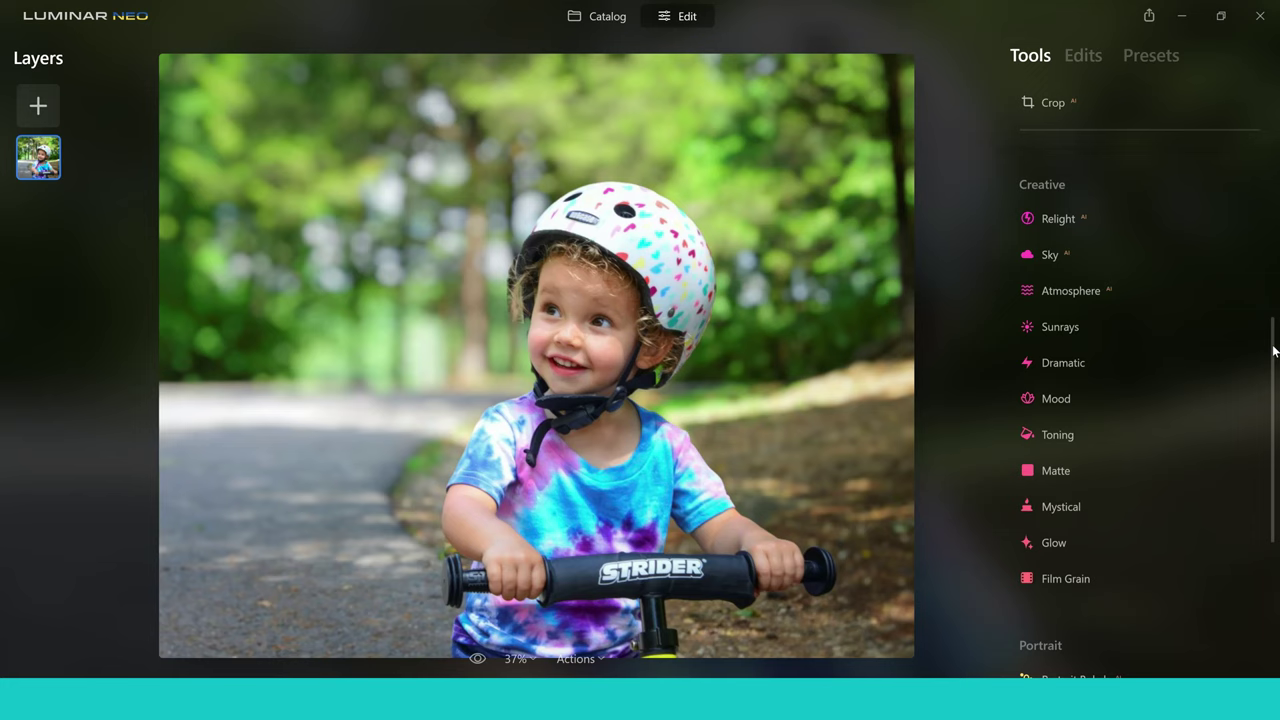
Relight the child photo with Brightness Near 57, Brightness Far -53 and Depth 15
click(1066, 227)
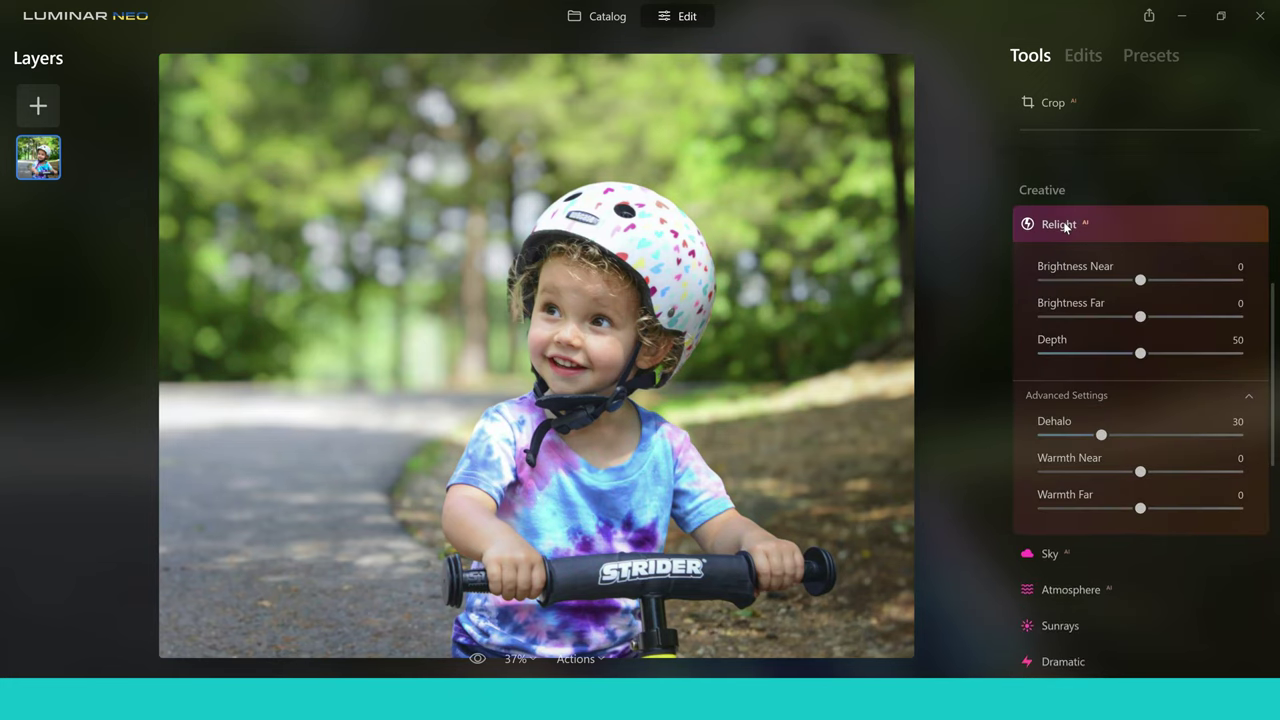
drag(1141, 281, 1193, 288)
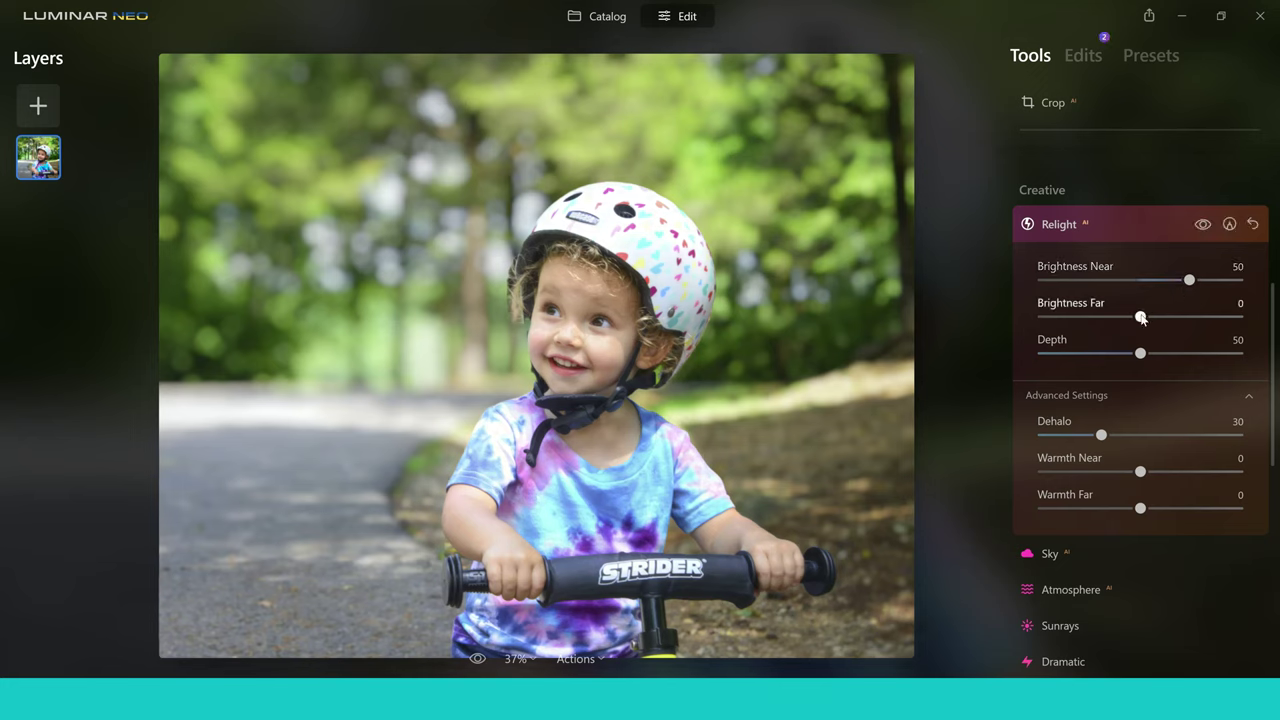
drag(1141, 317, 1090, 321)
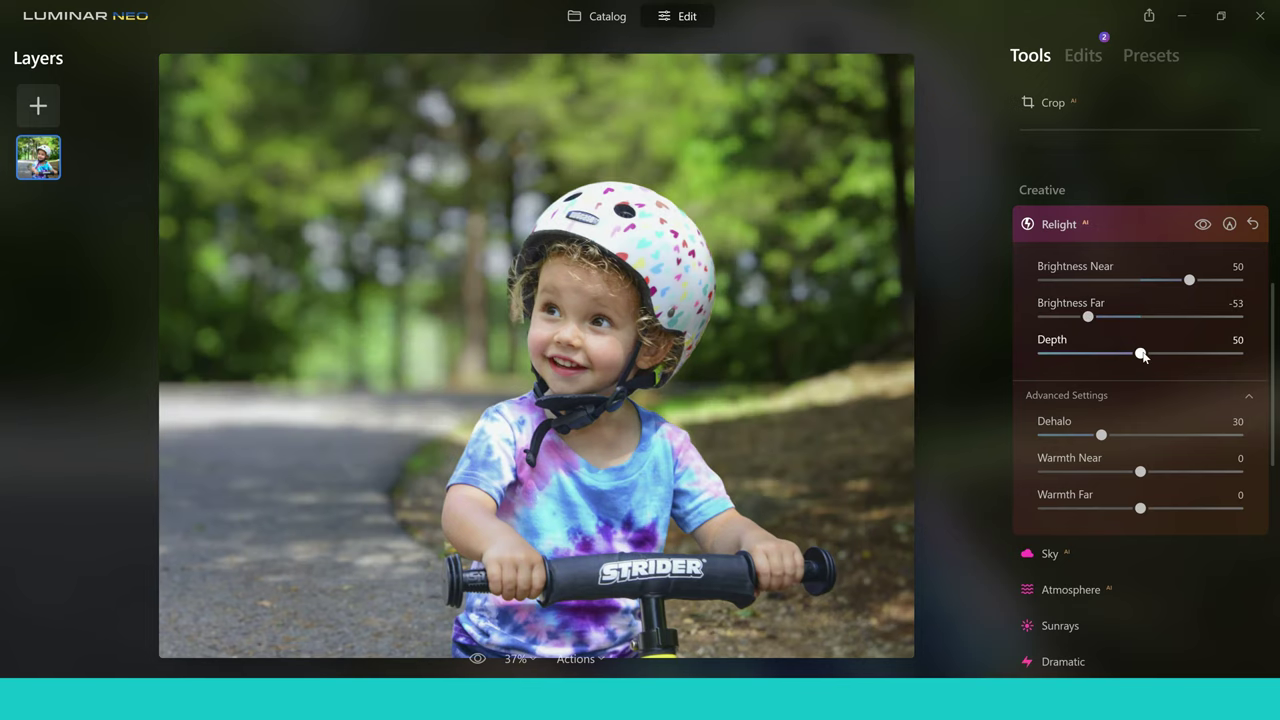
drag(1142, 356, 1074, 356)
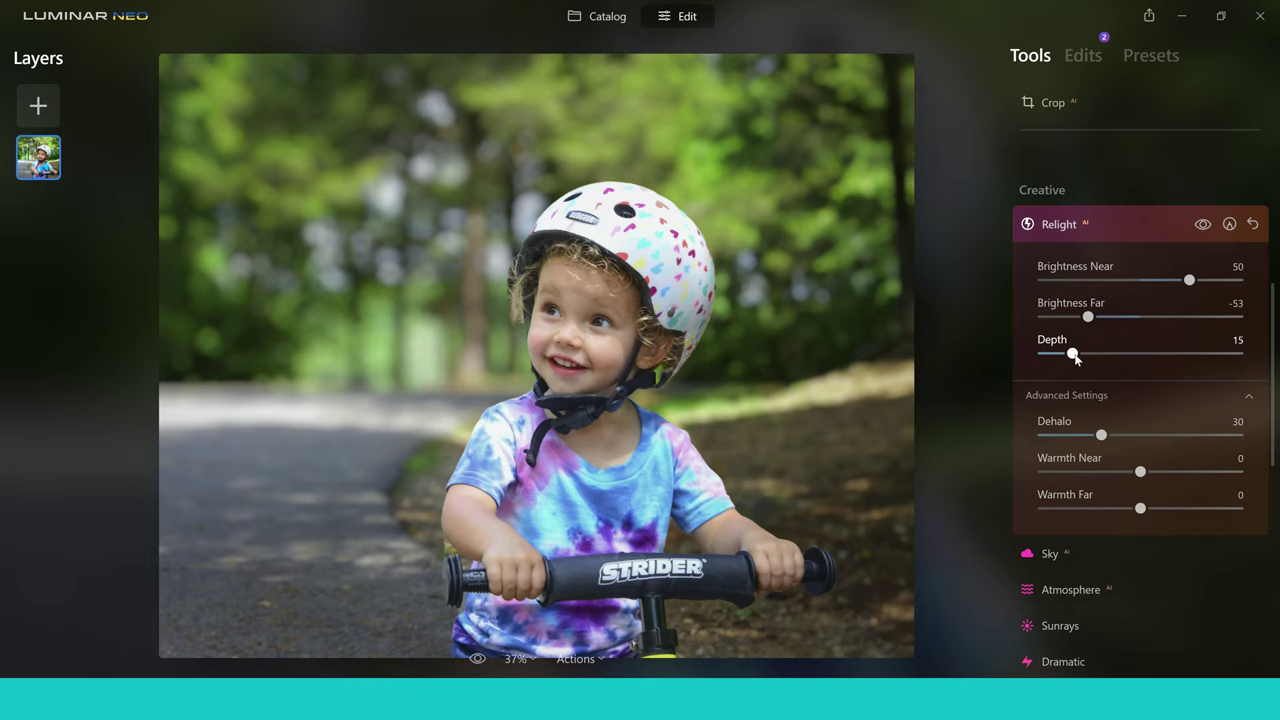
click(1198, 283)
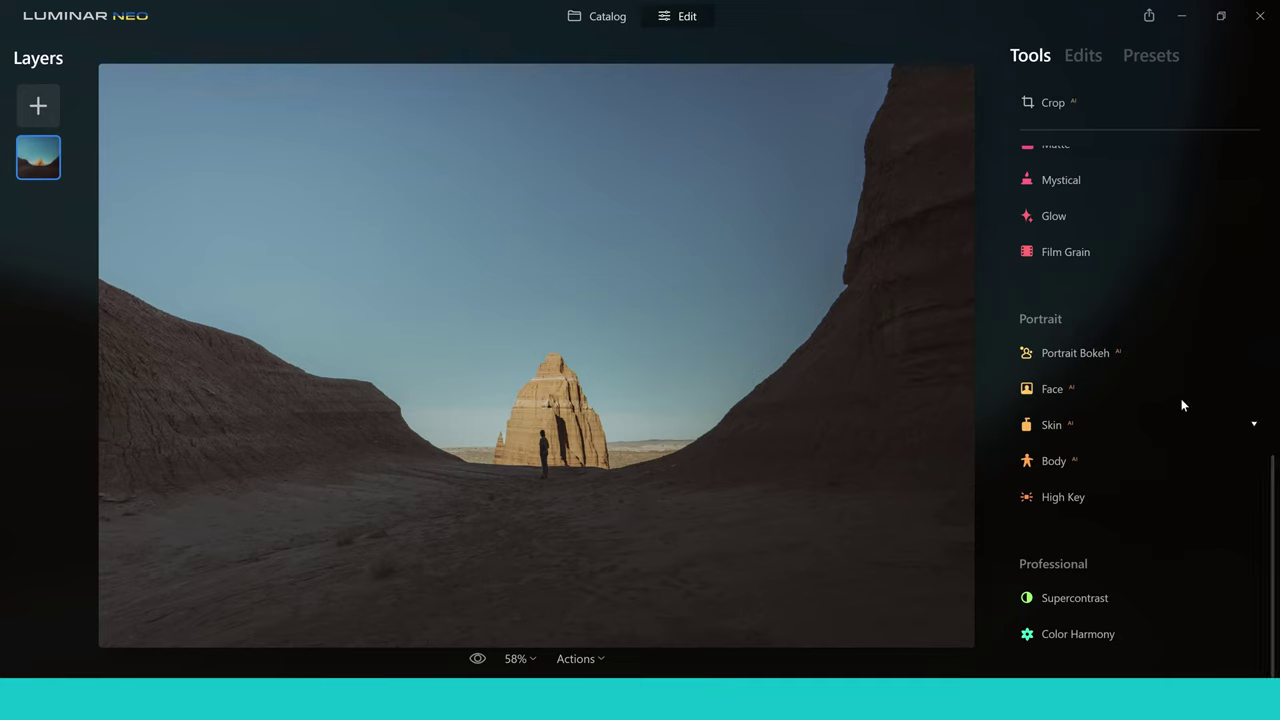
In Sky AI, replace the desert sky with Dramatic Sunset 3 from the Dramatic Sunset category
drag(1274, 479, 1277, 350)
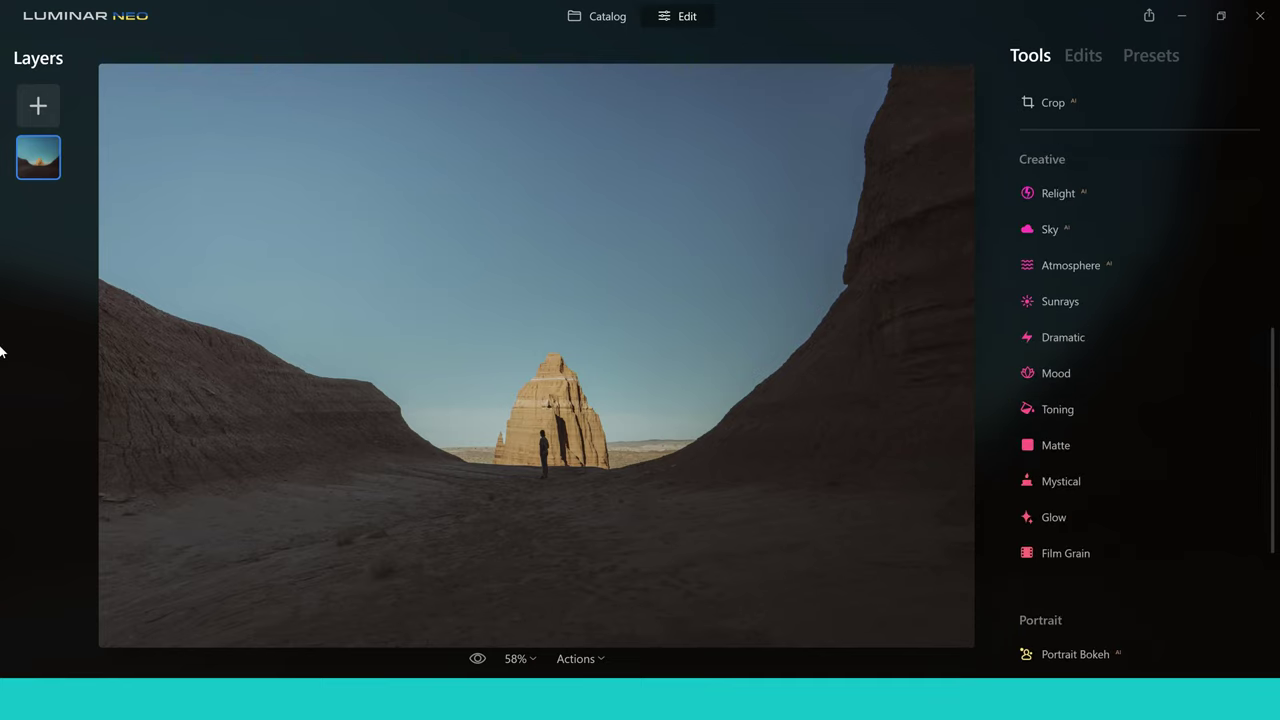
click(1067, 243)
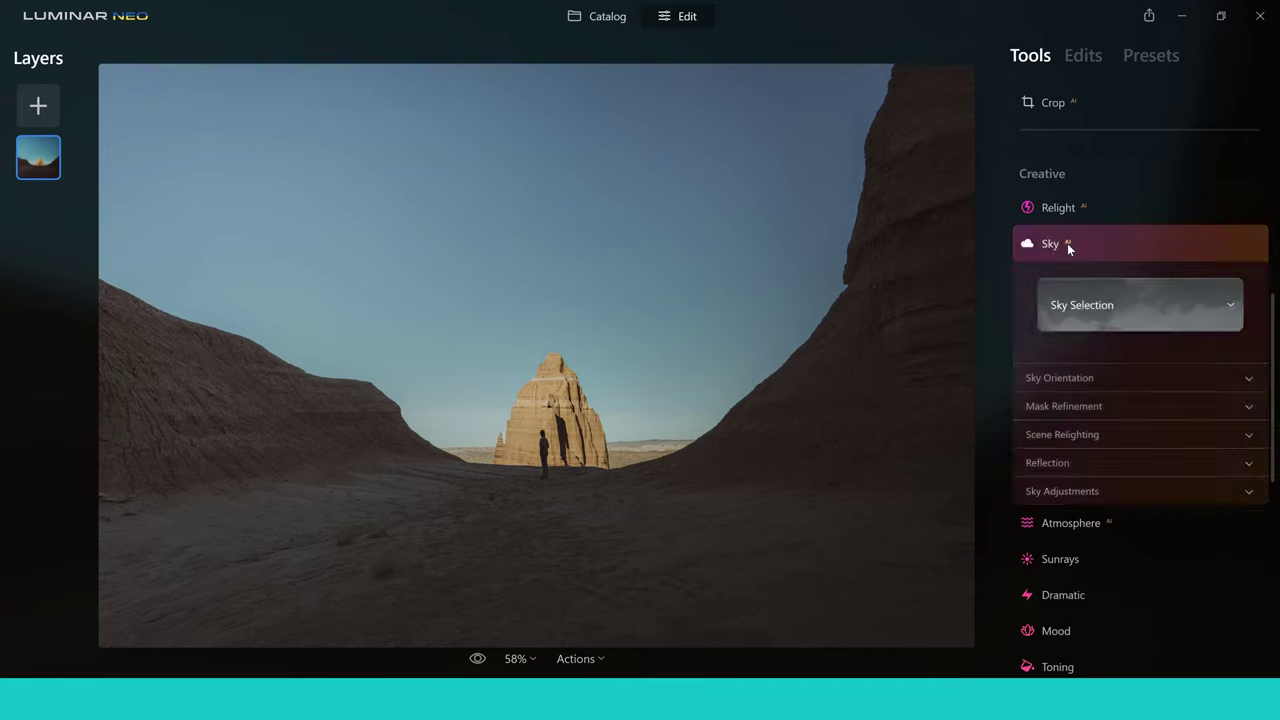
click(1186, 314)
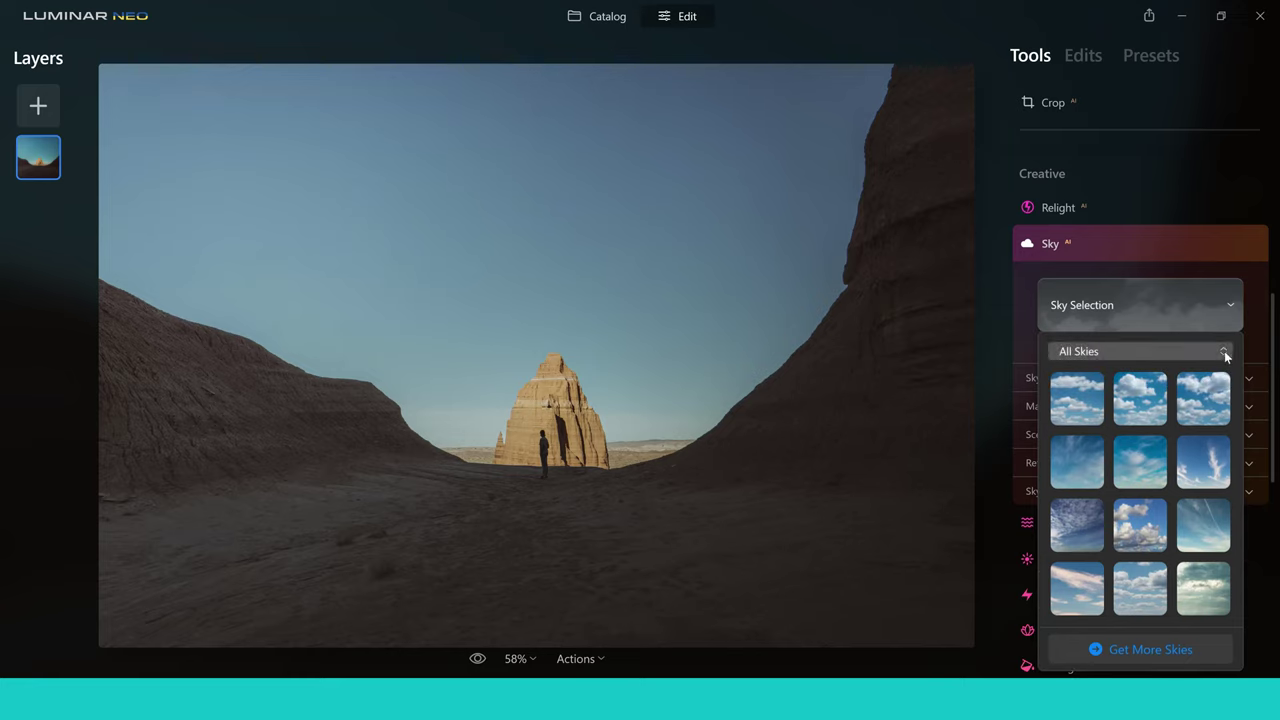
click(1222, 352)
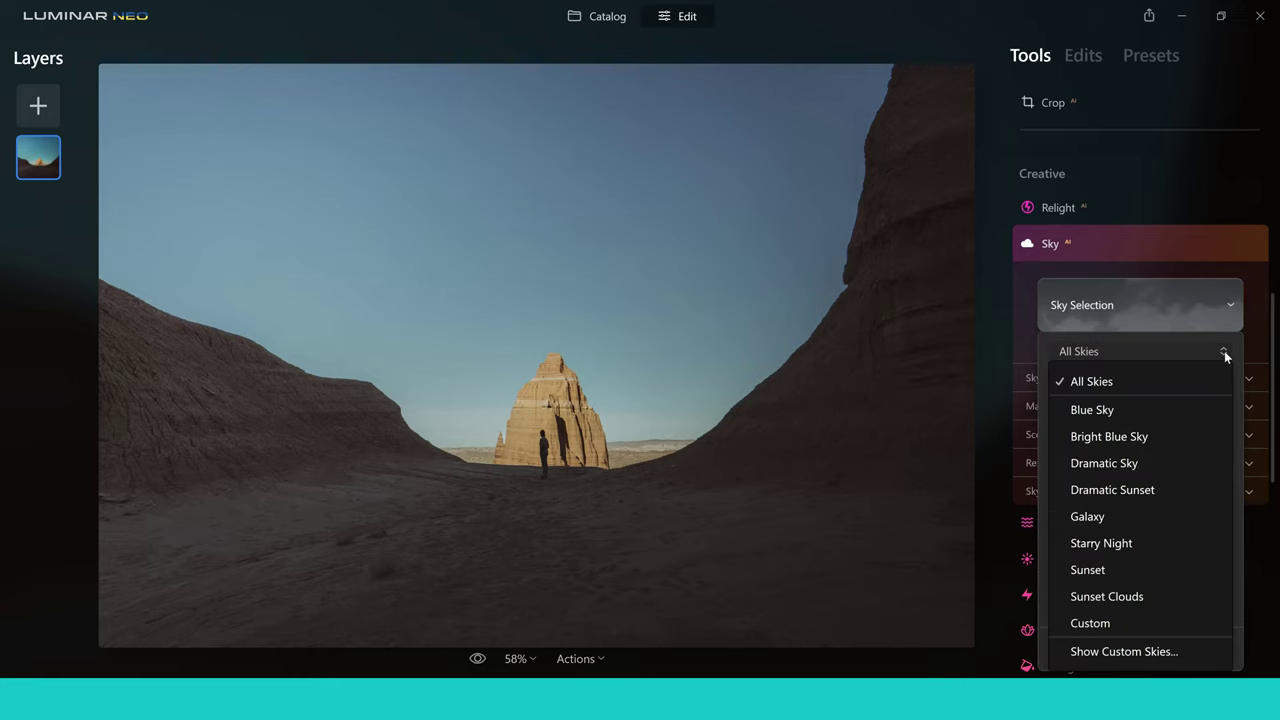
click(1117, 490)
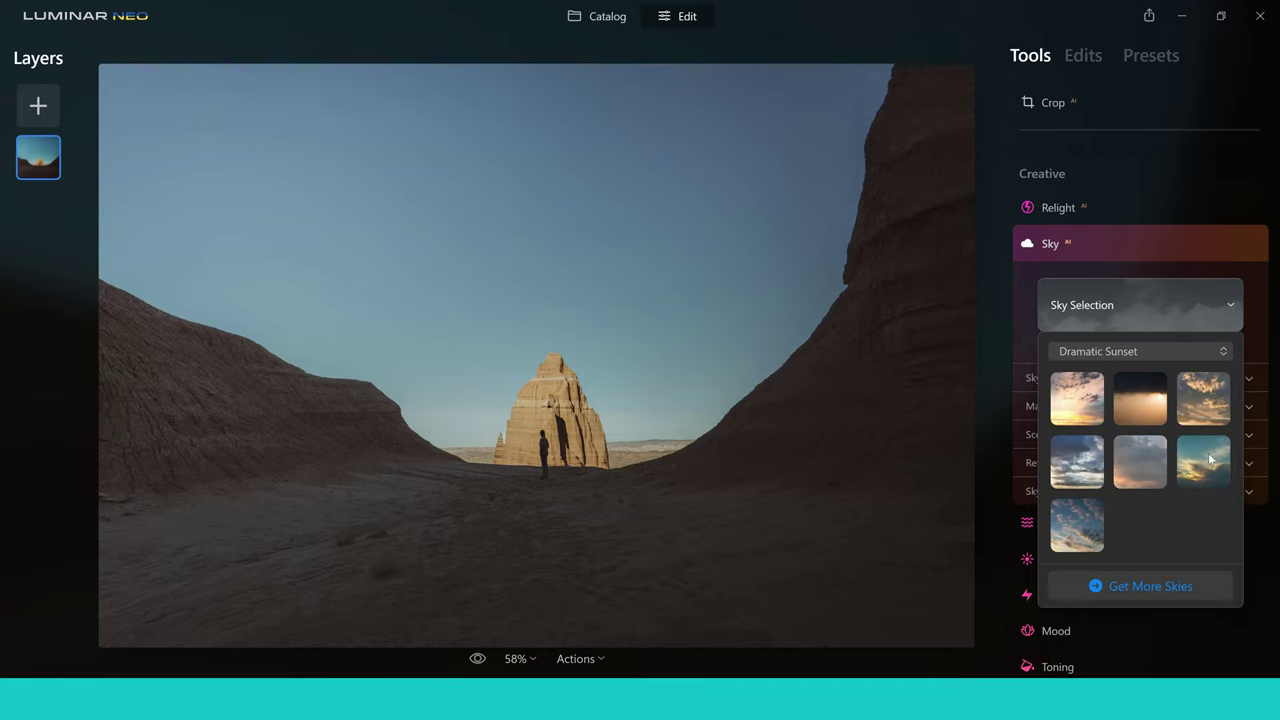
click(1220, 352)
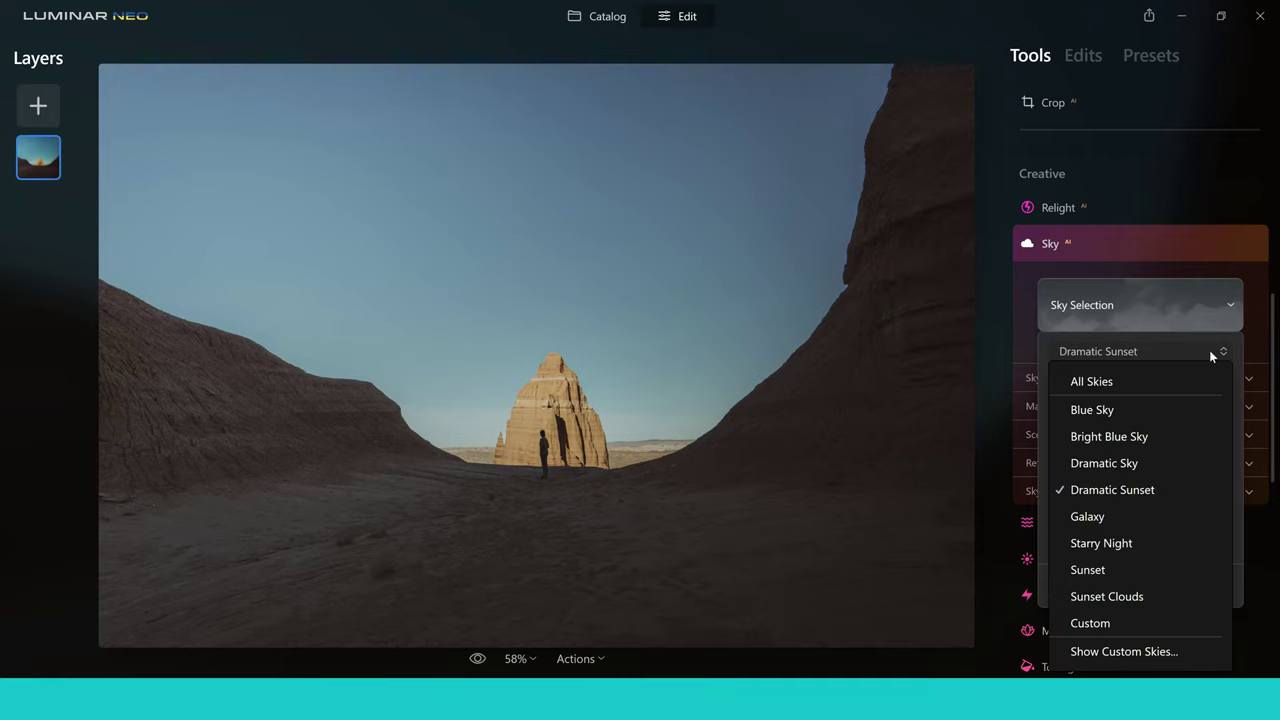
click(1139, 492)
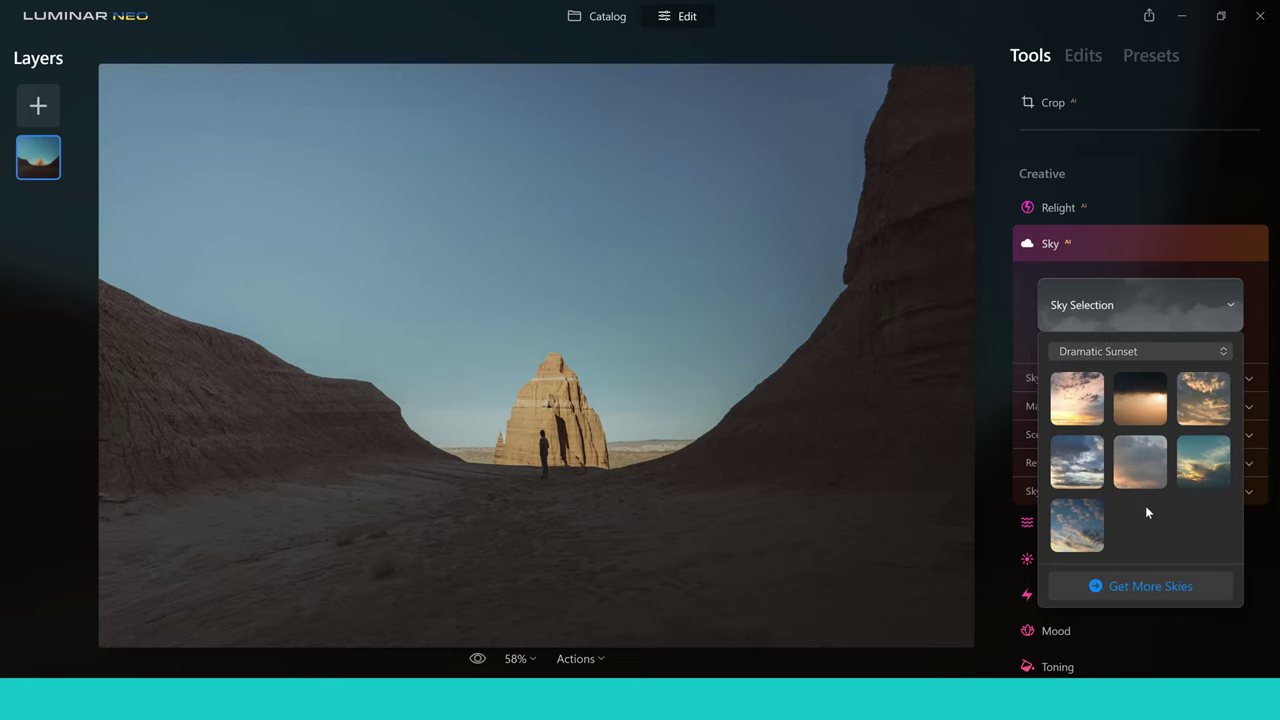
click(1208, 404)
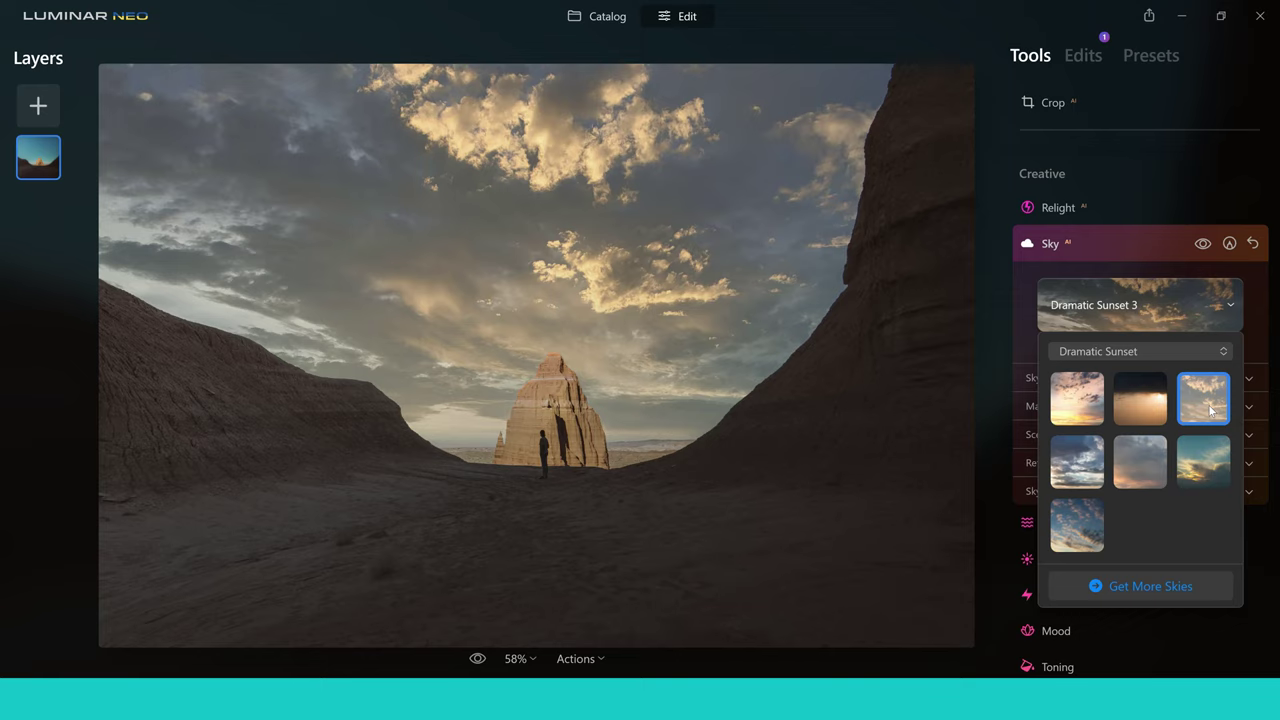
click(1261, 350)
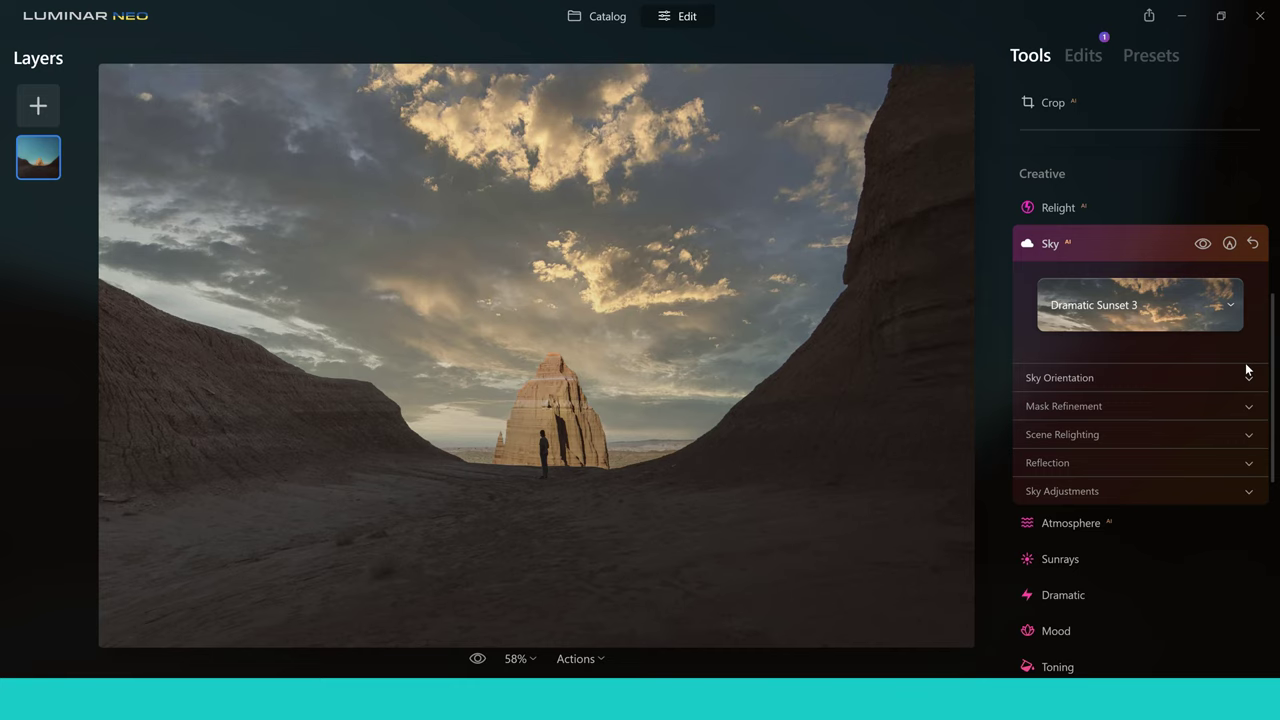
Move the sunset sky to Horizon Position -5, Vertical -7 and Horizontal -26 in Sky Orientation
click(1247, 388)
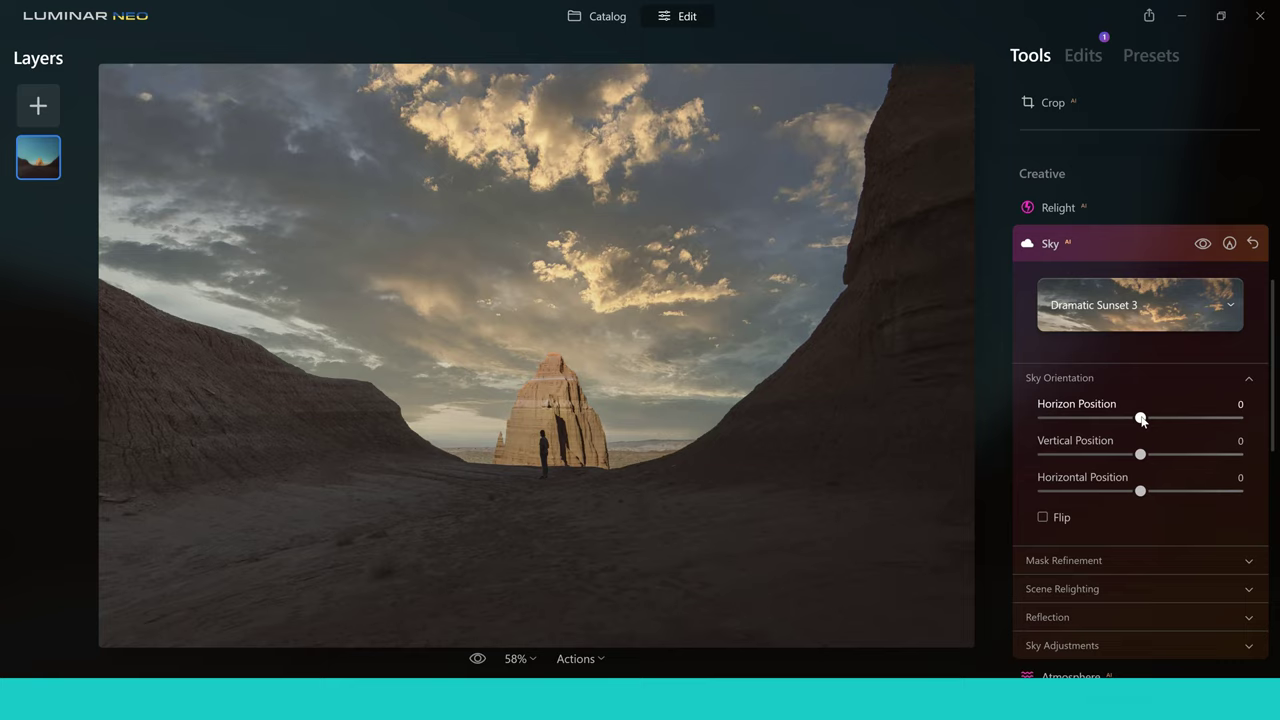
drag(1141, 419, 1135, 497)
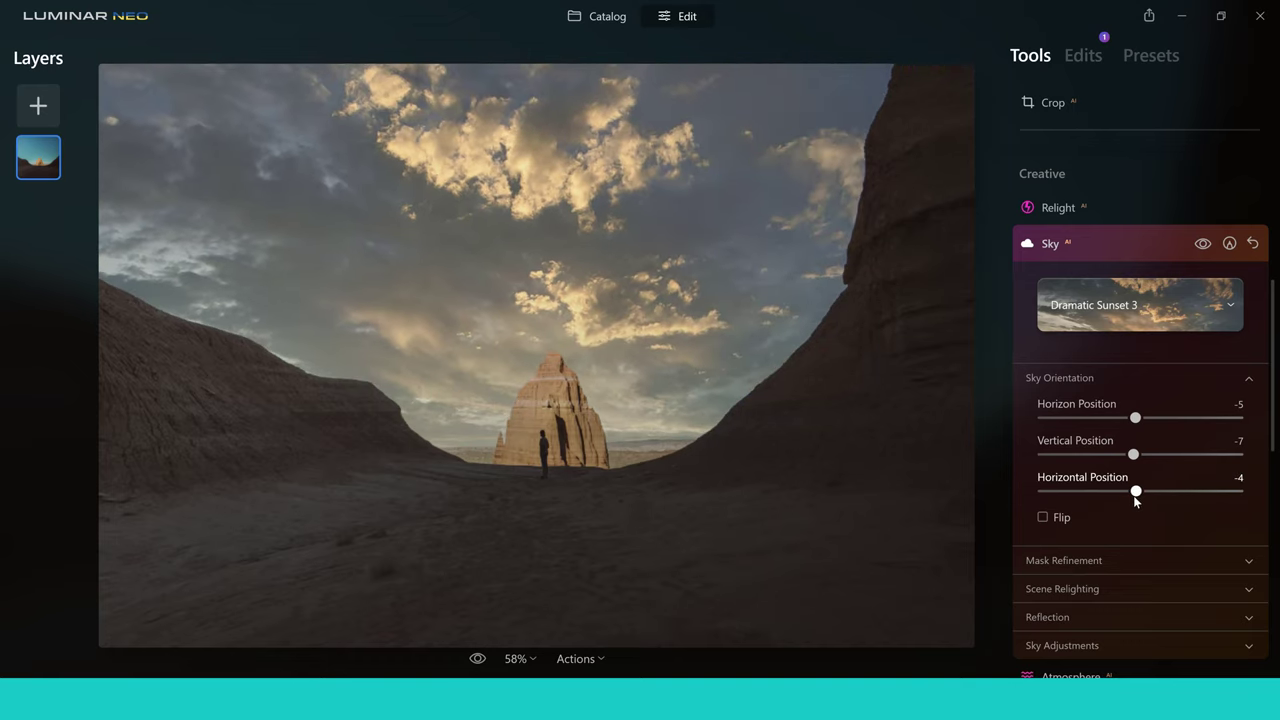
drag(1134, 495, 1106, 504)
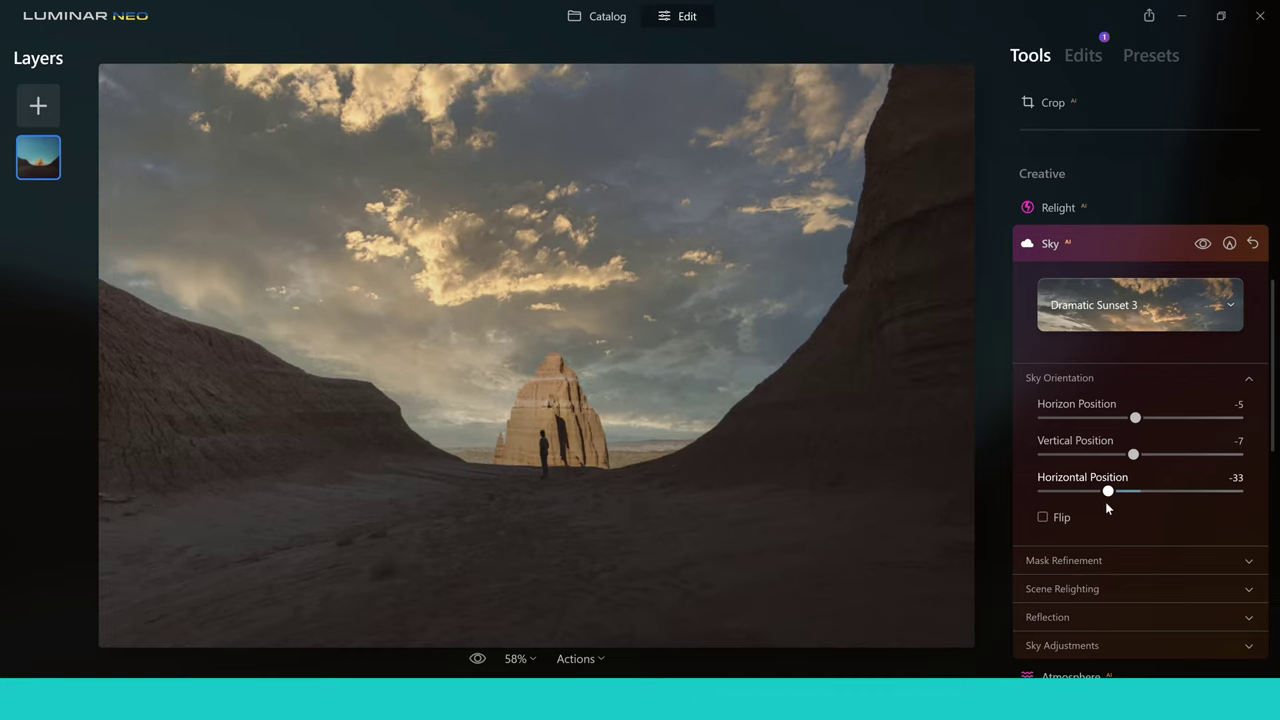
drag(1107, 502, 1111, 504)
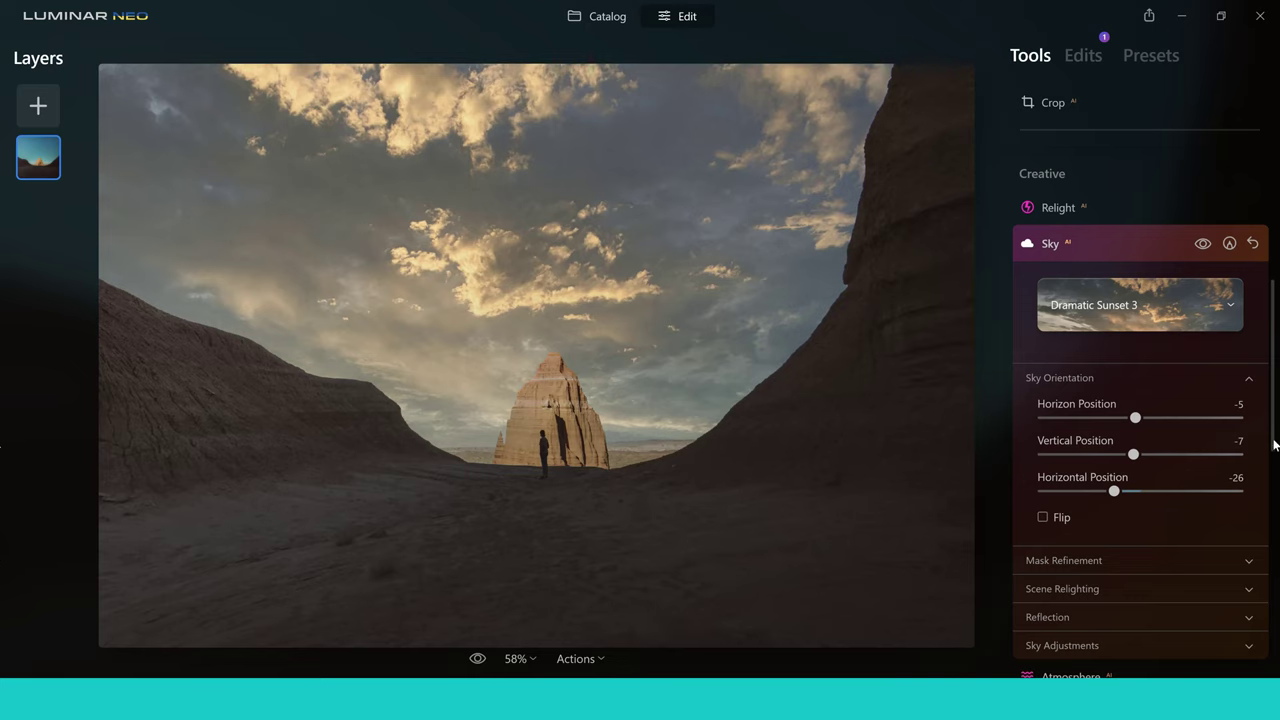
drag(1274, 445, 1272, 480)
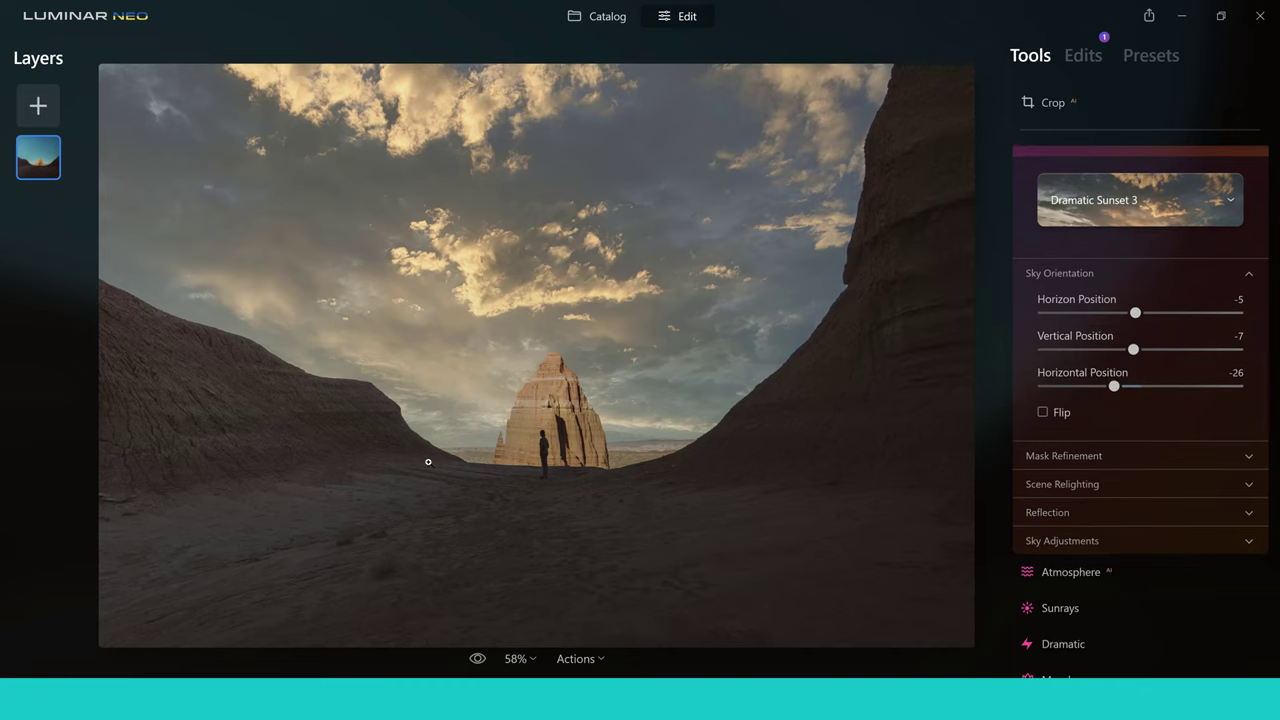
Cast sunset light on the canyon with Relight Strength 93, Saturation 64 and Human 51
click(1248, 456)
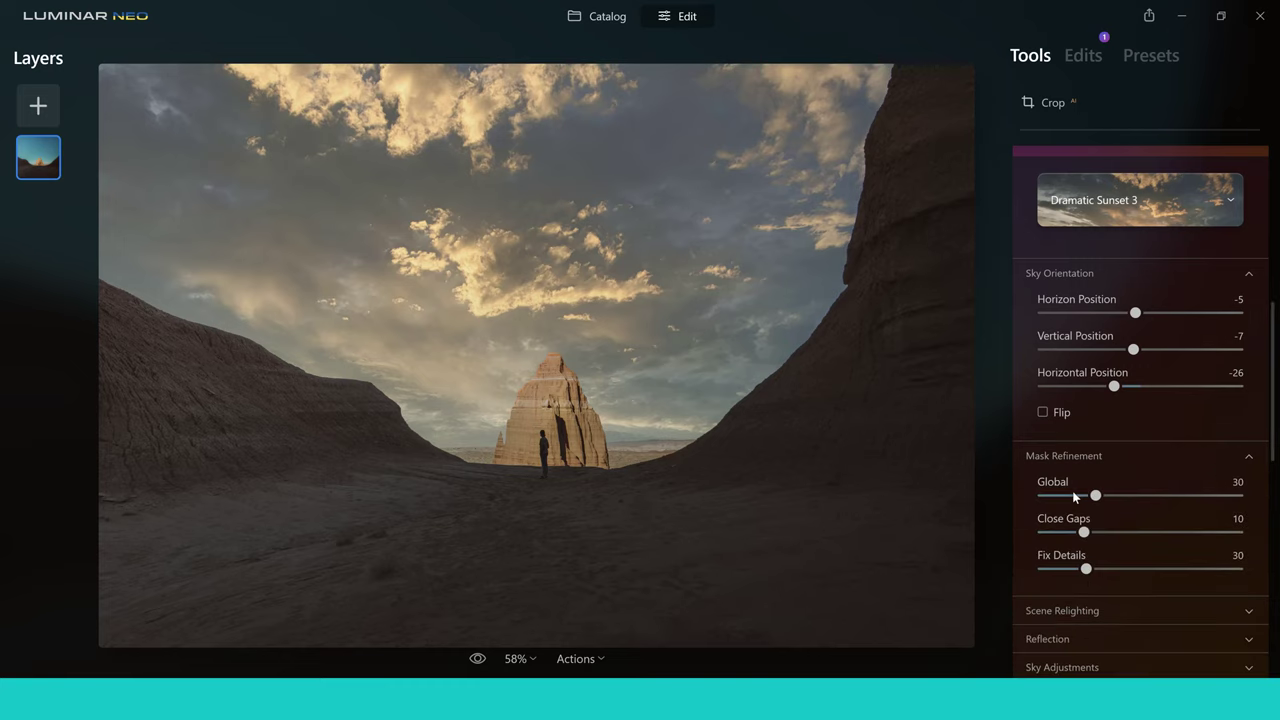
click(1250, 460)
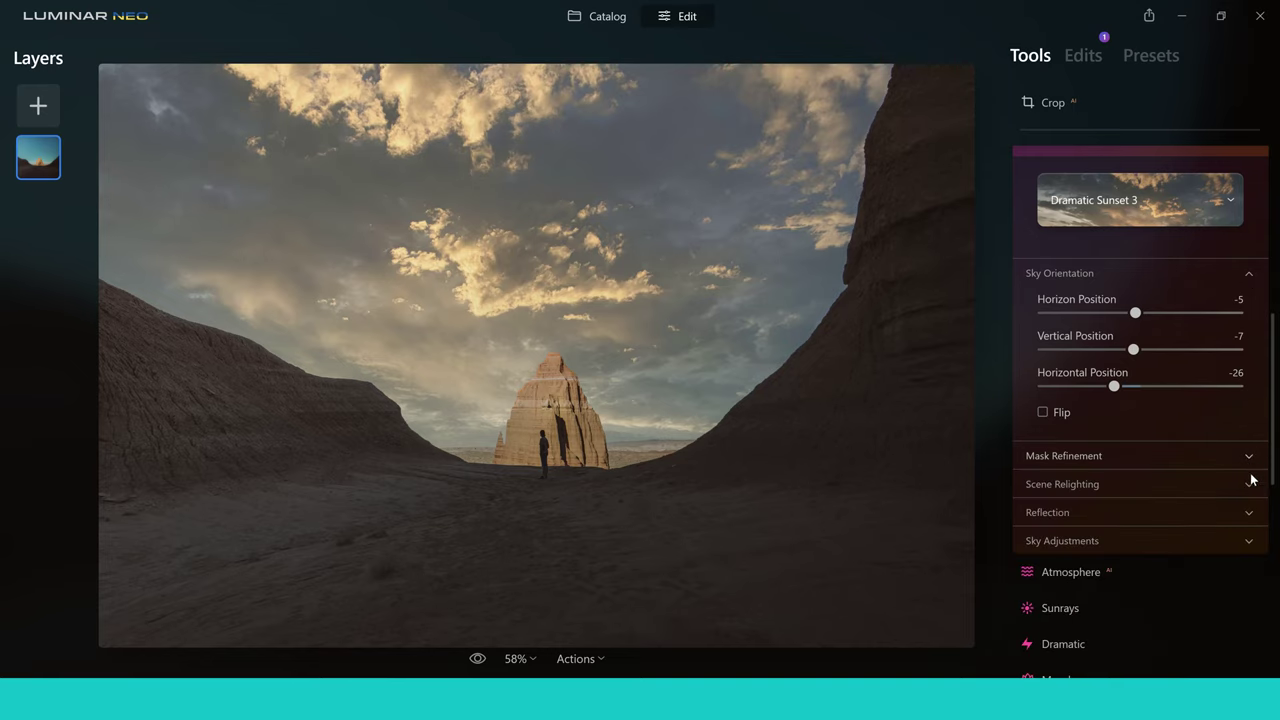
click(1249, 484)
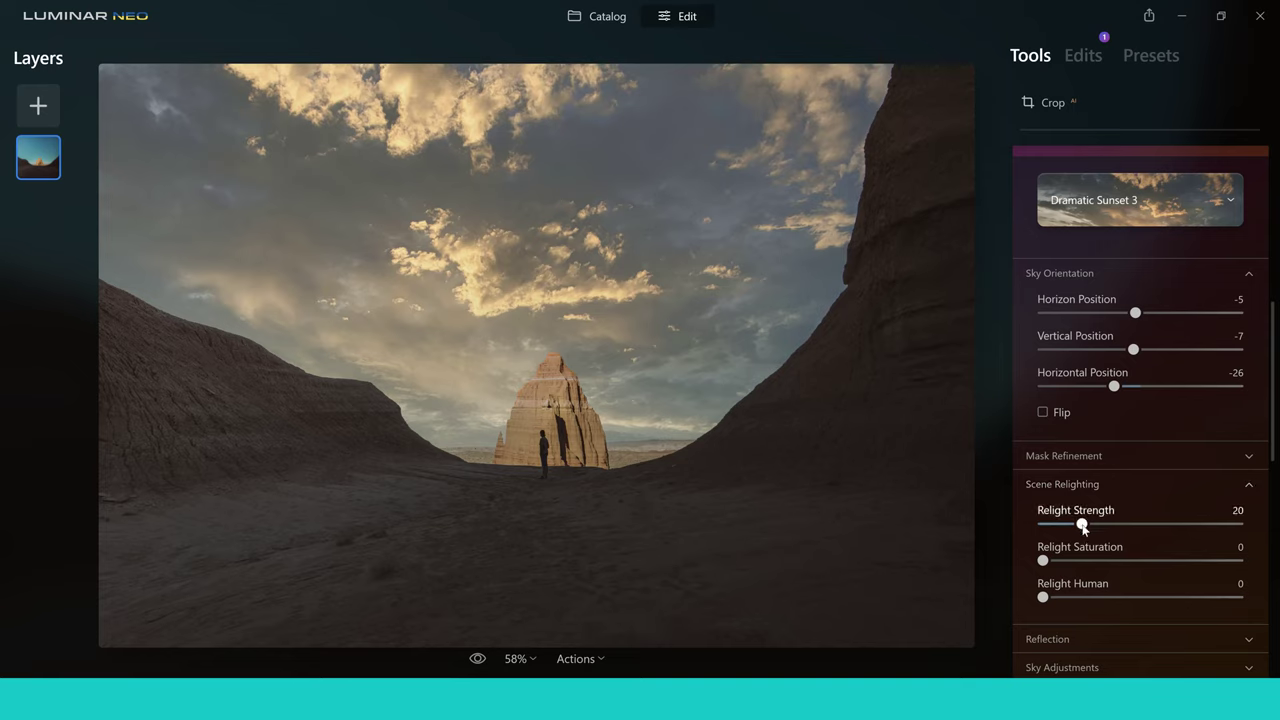
drag(1082, 524, 1226, 524)
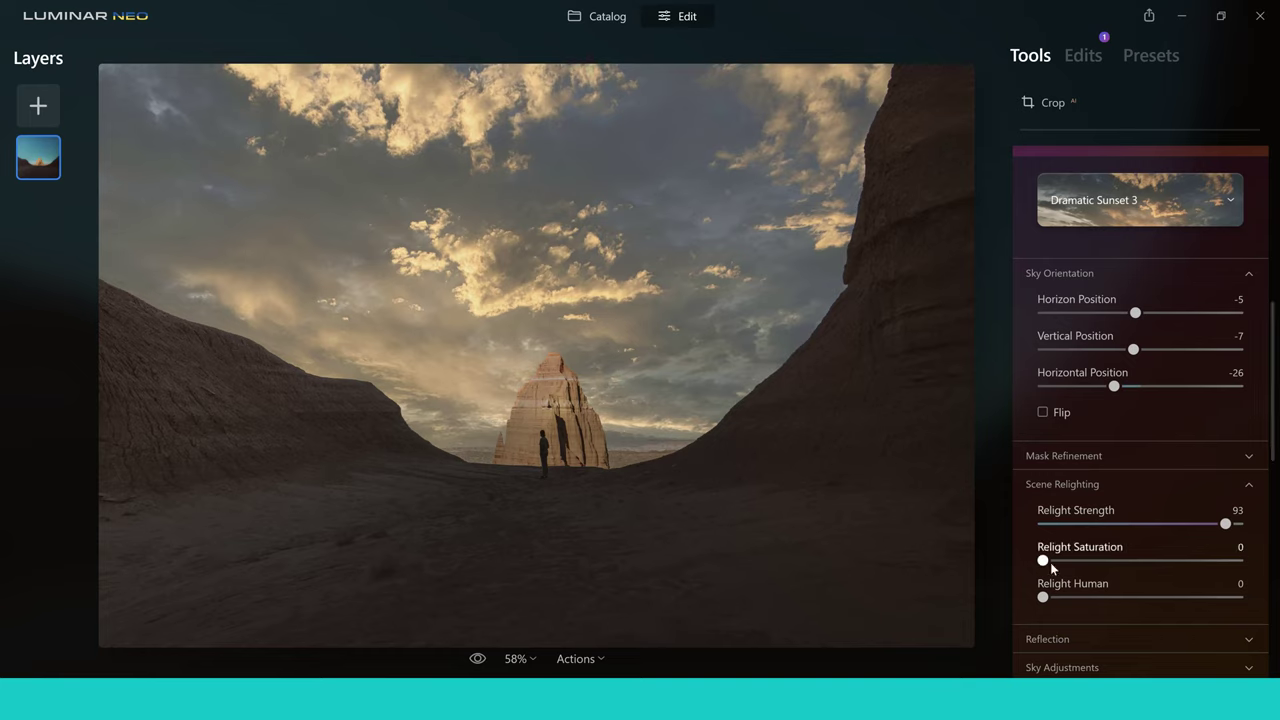
drag(1050, 562, 1171, 568)
drag(1067, 599, 1145, 608)
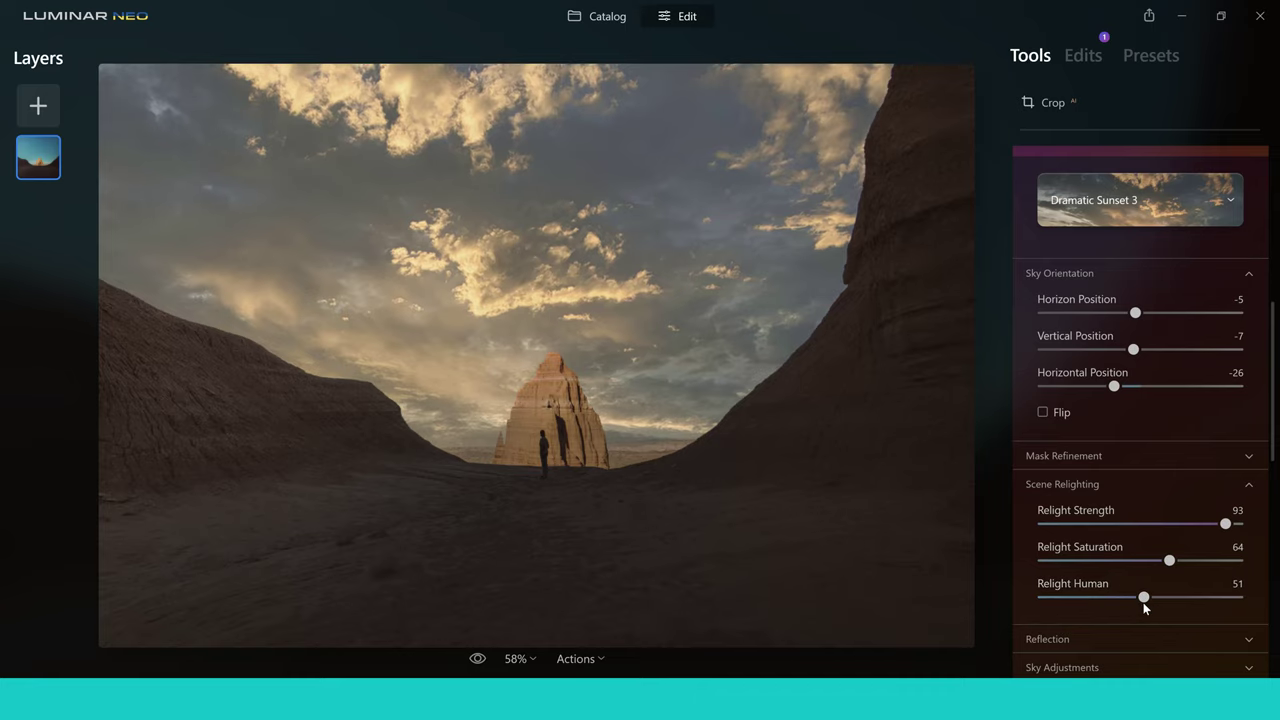
click(1248, 487)
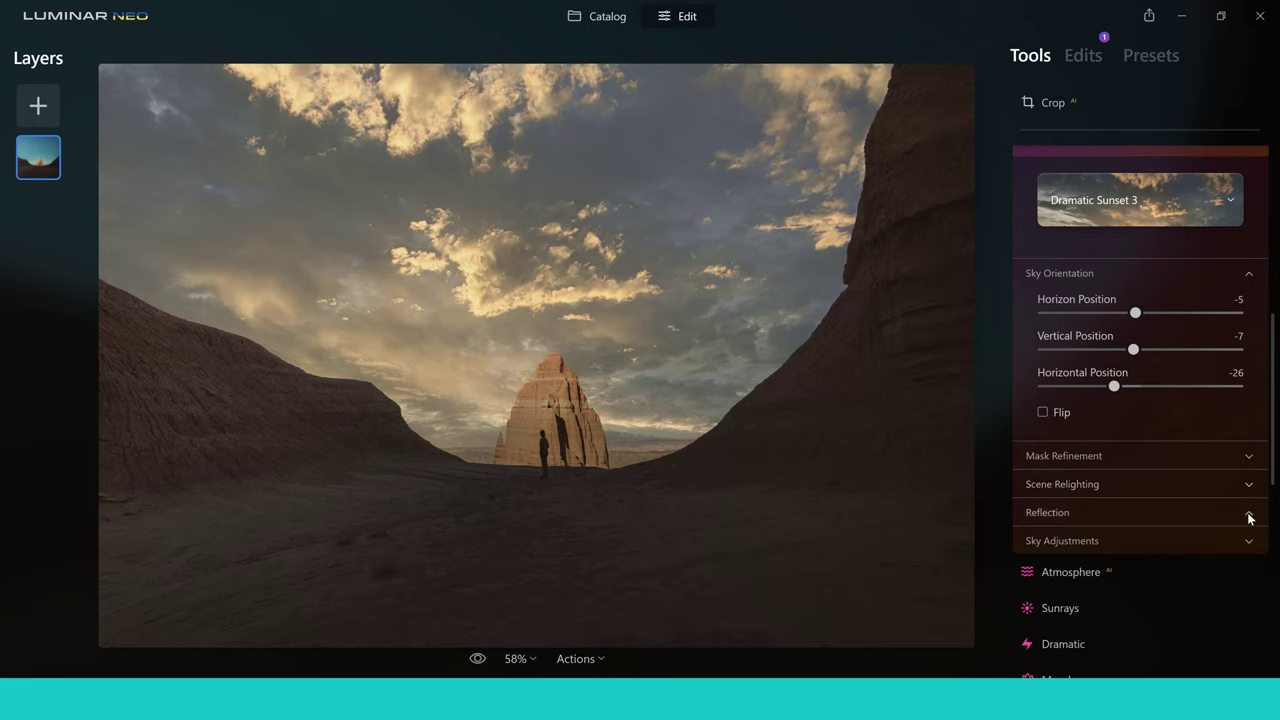
click(1249, 515)
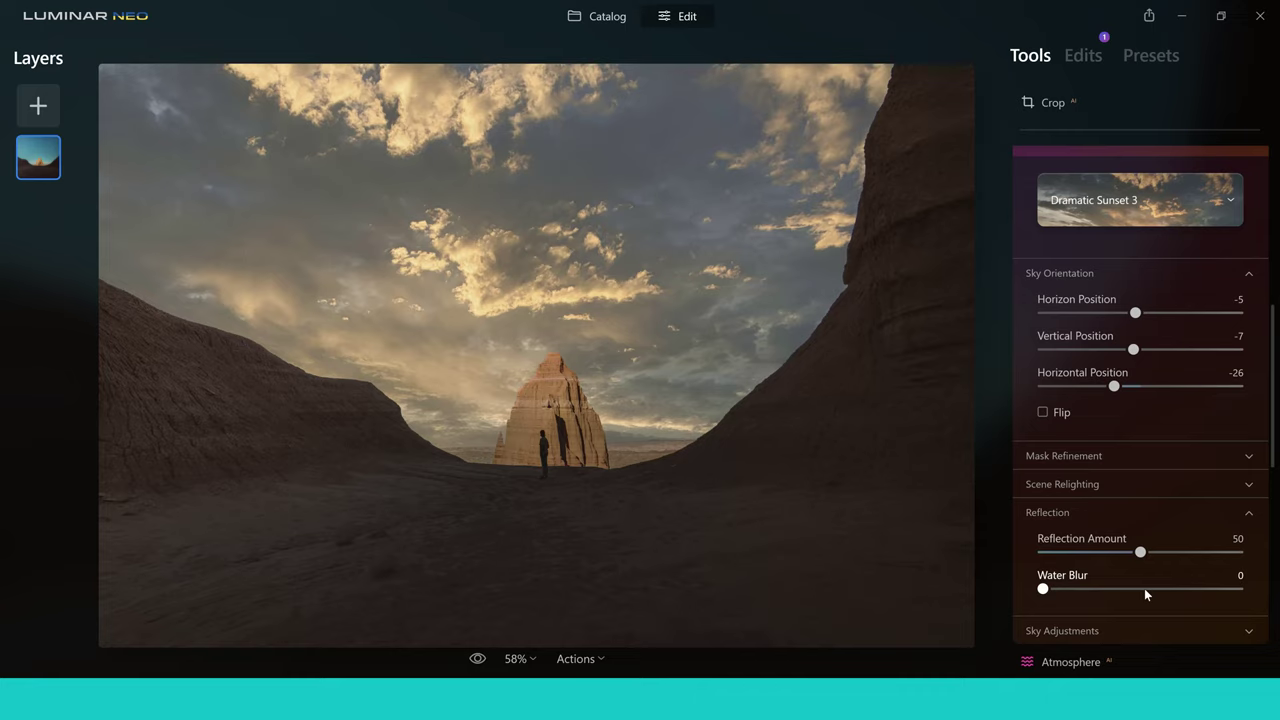
click(1243, 488)
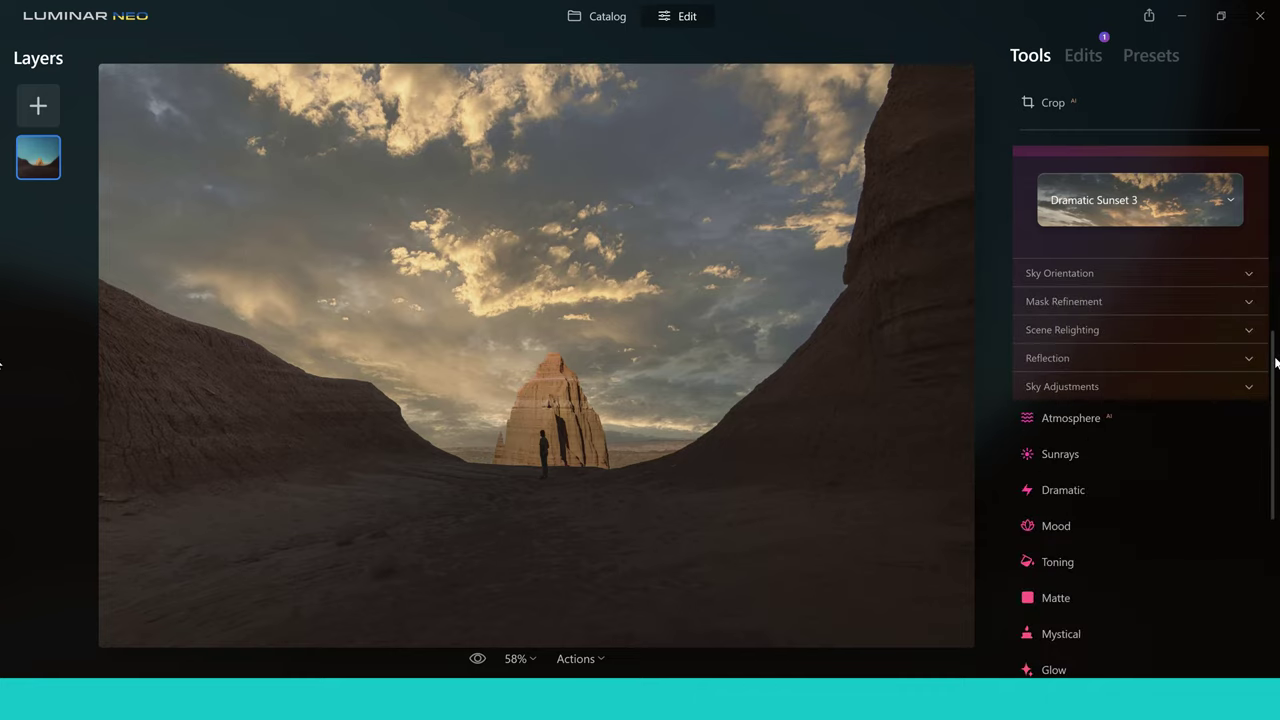
scroll(1276, 362, up, 1)
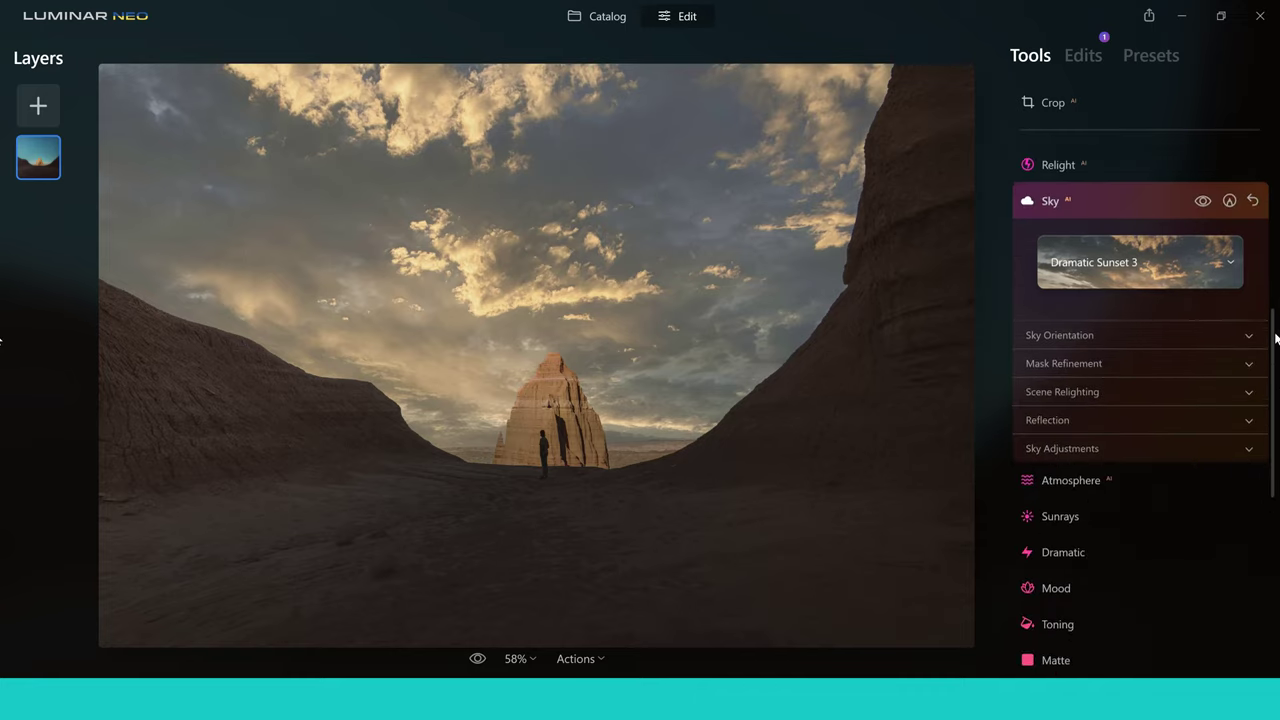
Place the Sunrays sun centre on the left ridge and turn on rays at amount 39
click(1057, 210)
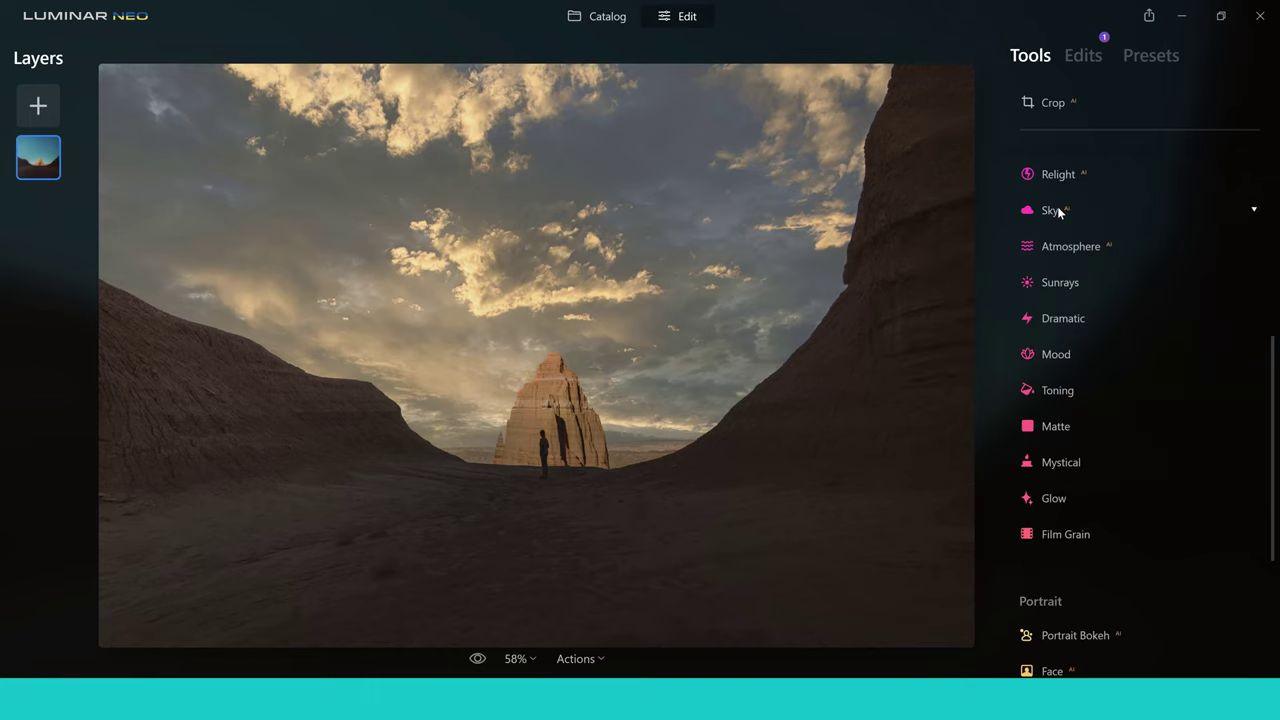
click(1088, 289)
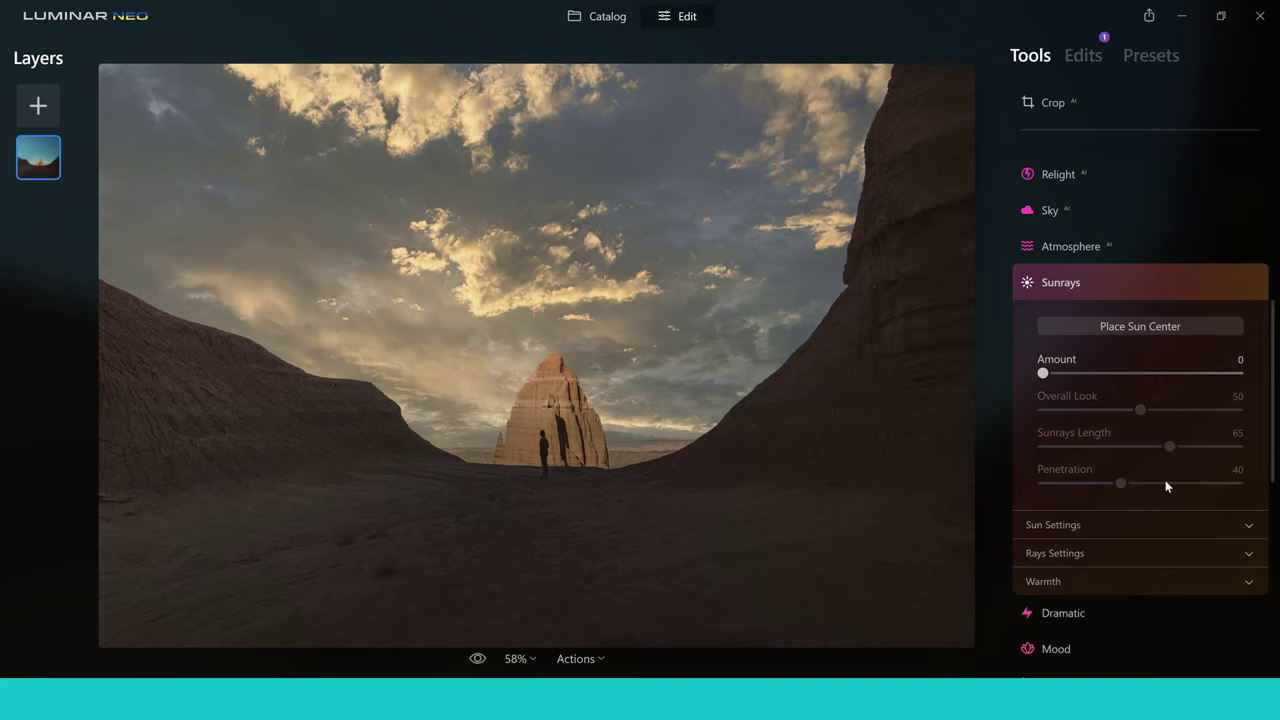
click(1142, 328)
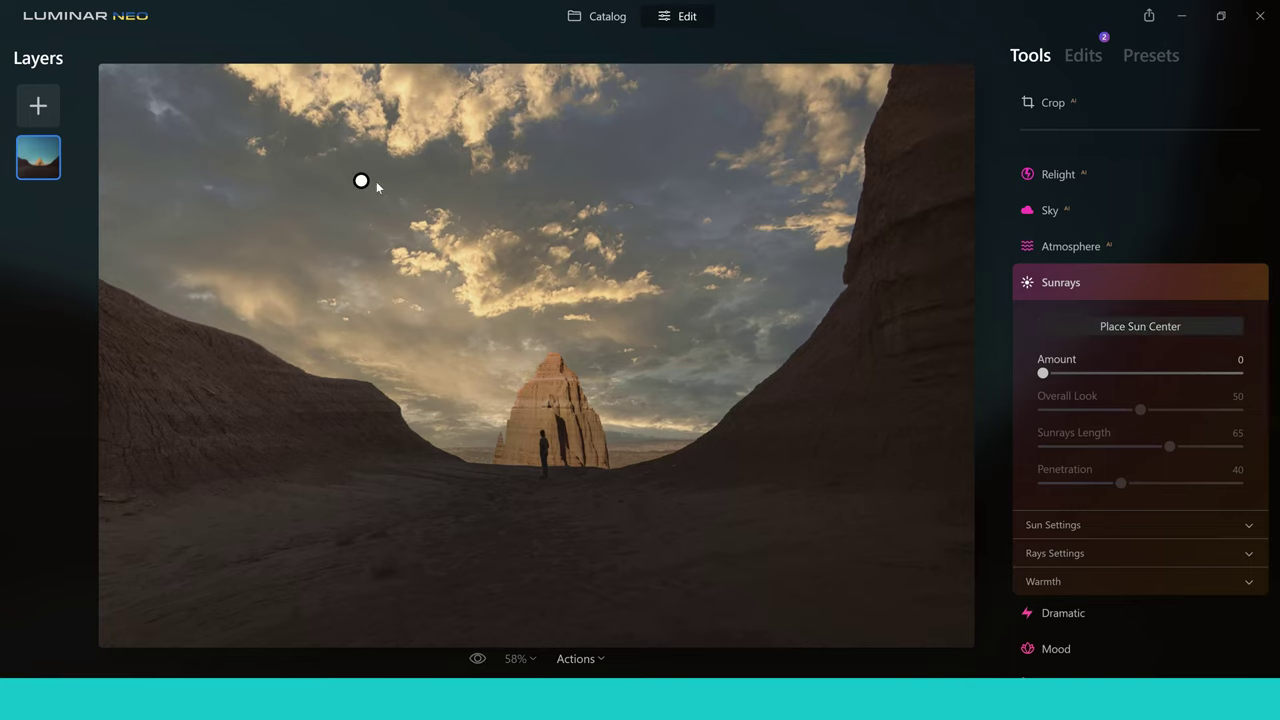
mouse_move(361, 181)
mouse_down()
mouse_move(381, 349)
mouse_move(351, 389)
mouse_move(346, 377)
mouse_up()
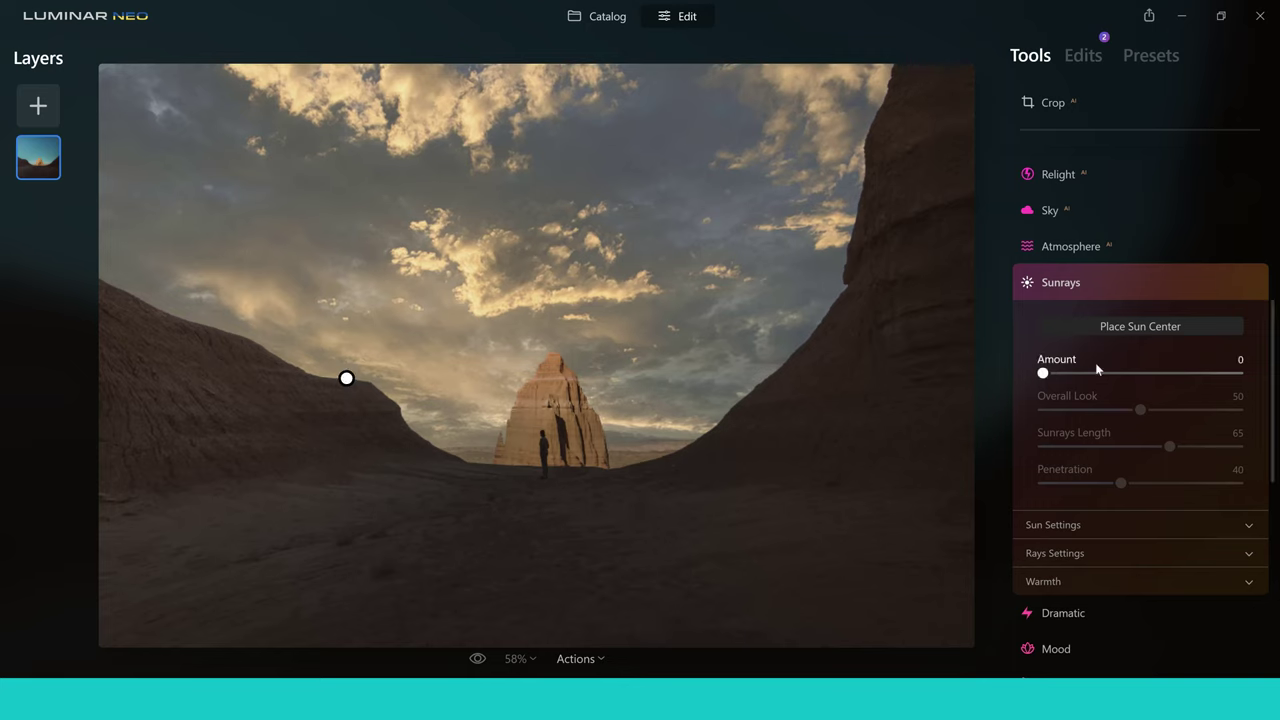
drag(1096, 372, 1140, 372)
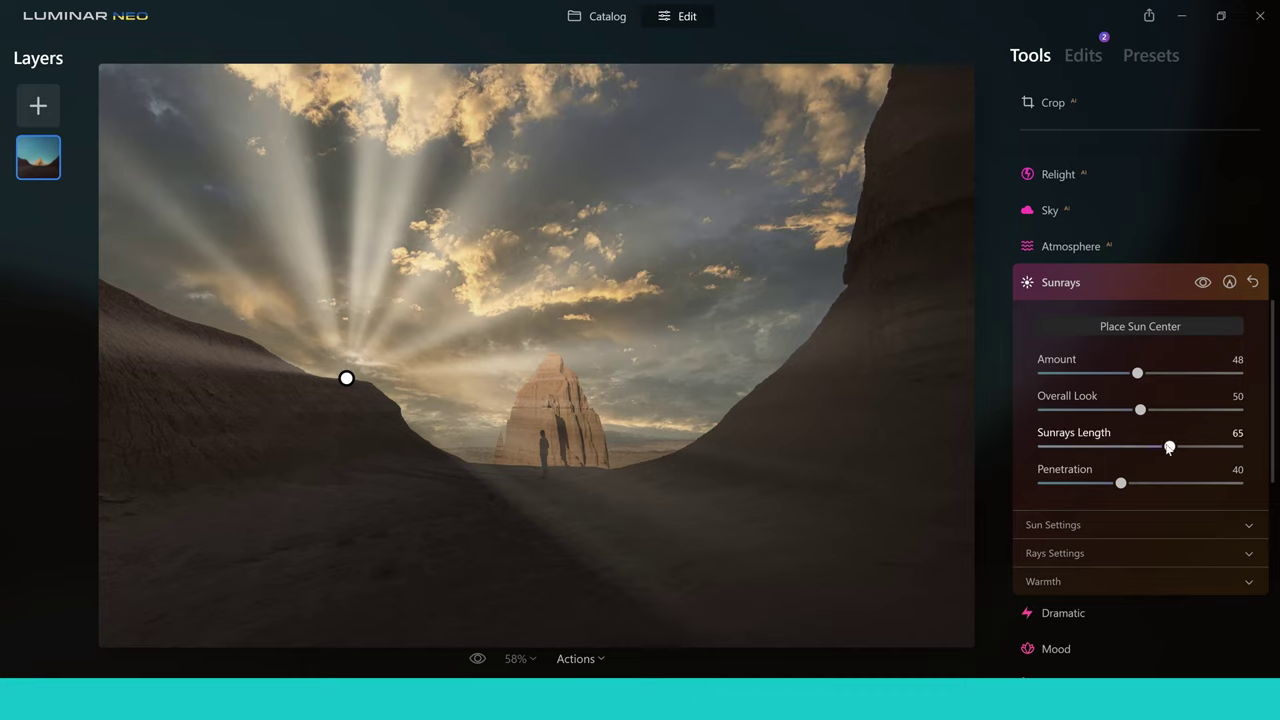
Set Sunrays Length 47, Overall Look 59 and Penetration 70
drag(1169, 448, 1133, 461)
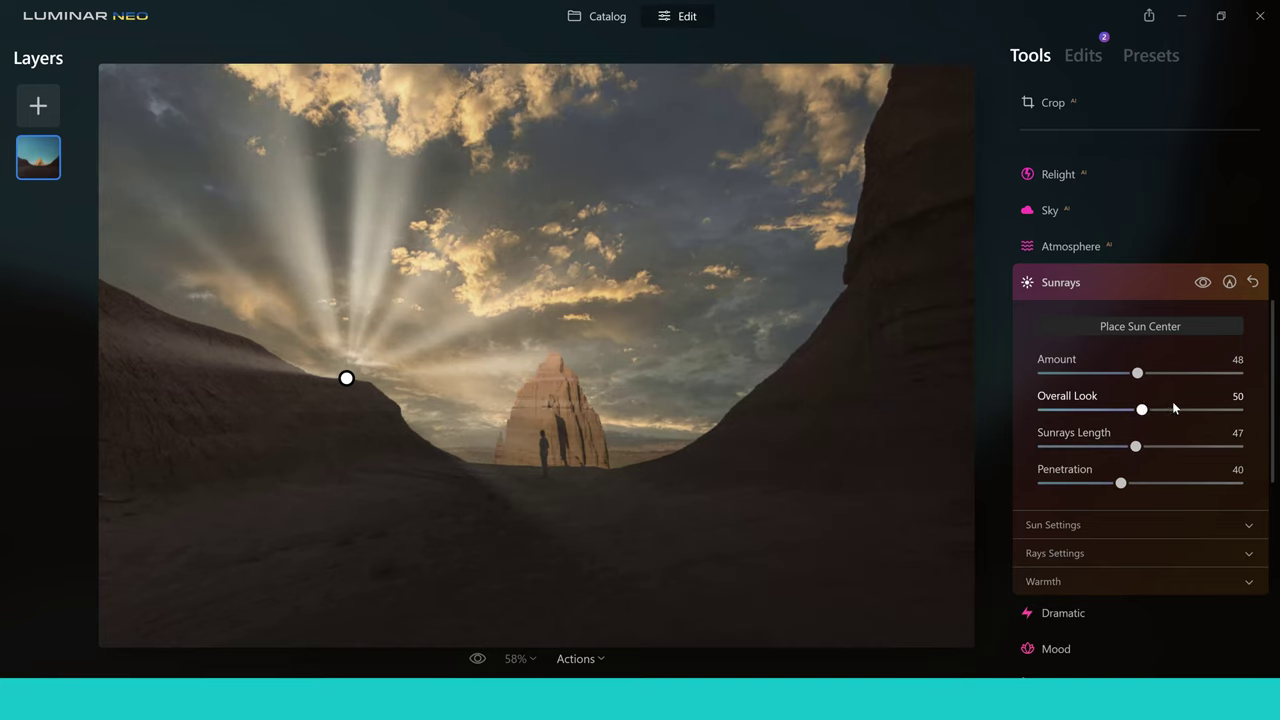
drag(1174, 407, 1161, 431)
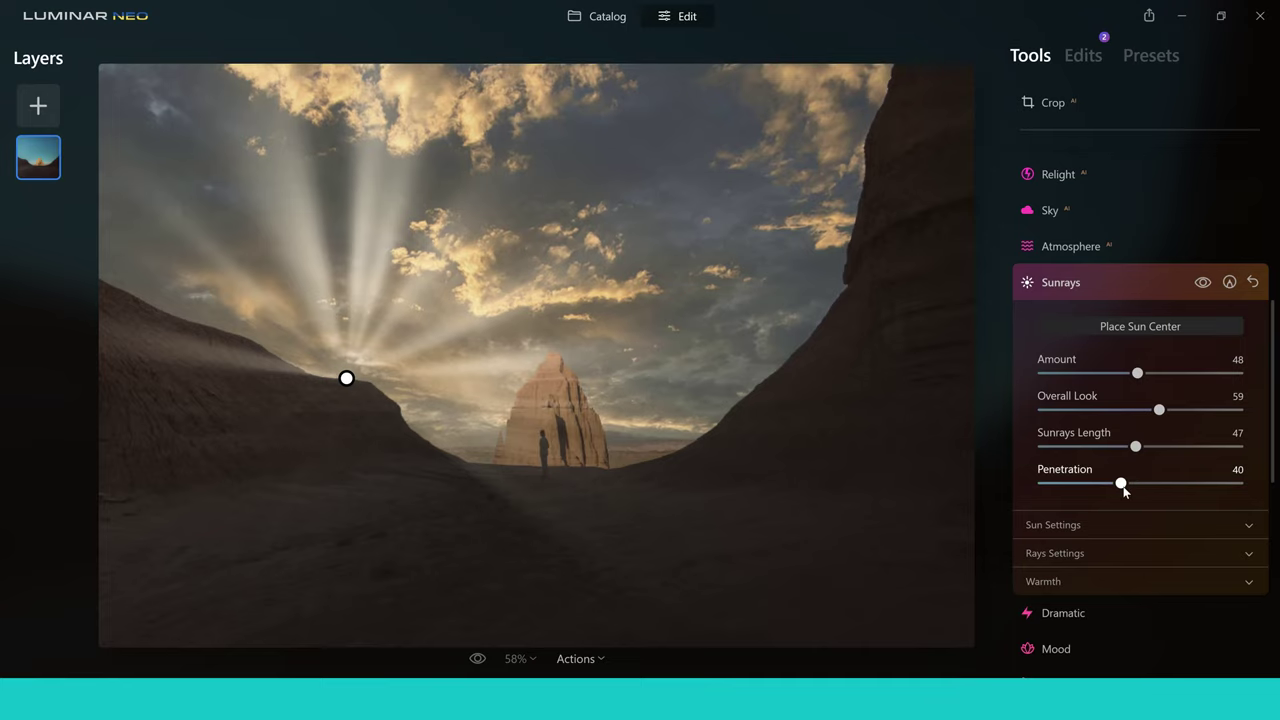
drag(1124, 490, 1183, 484)
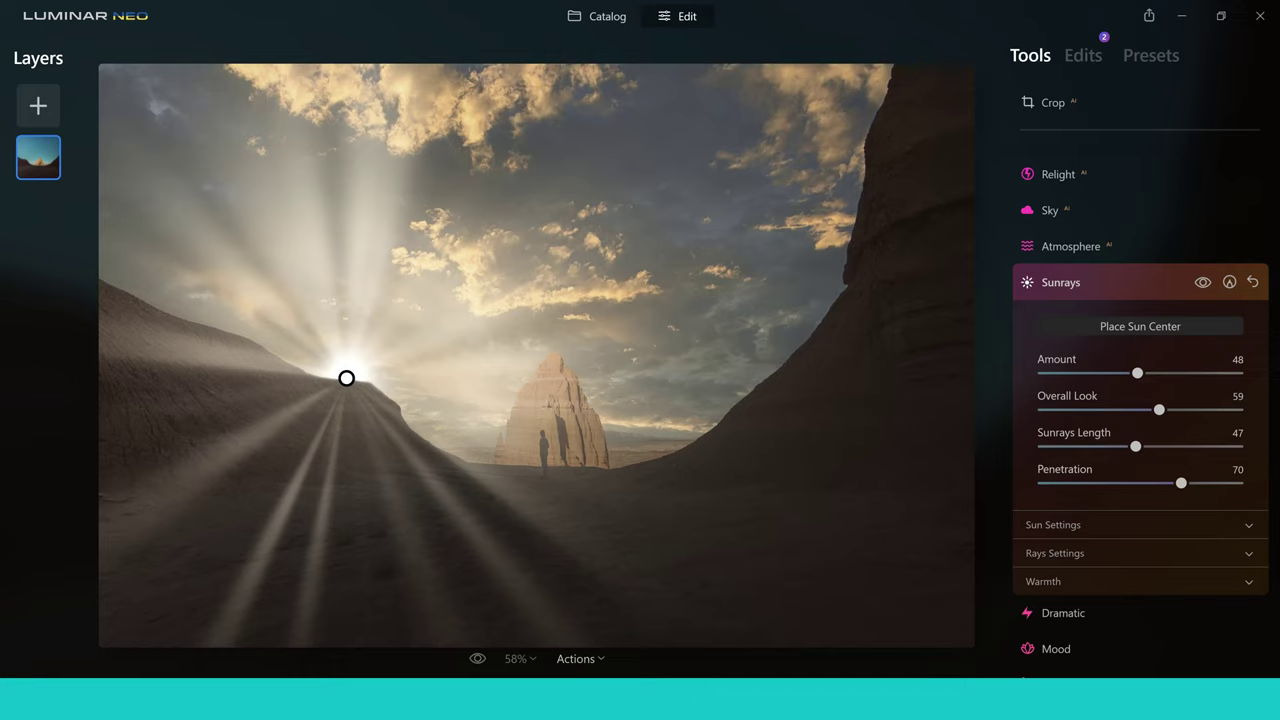
Set Sun Radius 34, Sun Glow Radius 78 and Sun Glow Amount 66 in Sun Settings
click(1250, 531)
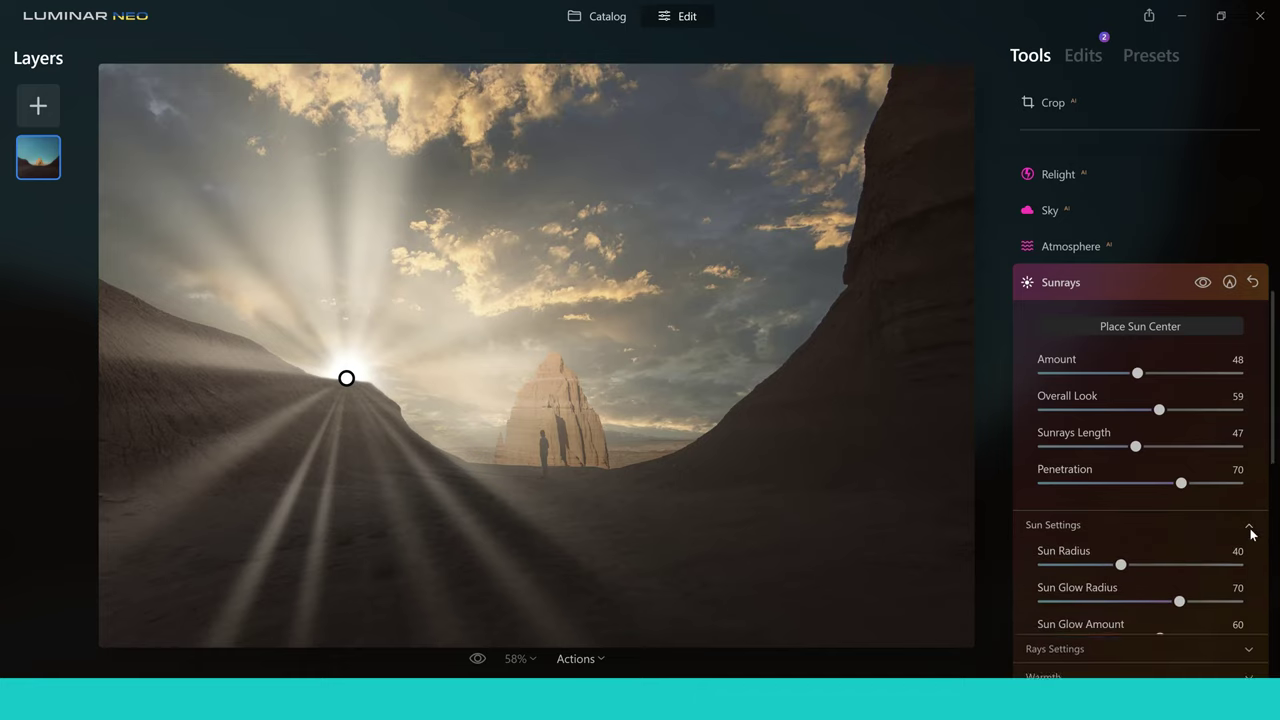
mouse_move(1122, 546)
mouse_down()
mouse_move(1088, 546)
mouse_move(1110, 546)
mouse_up()
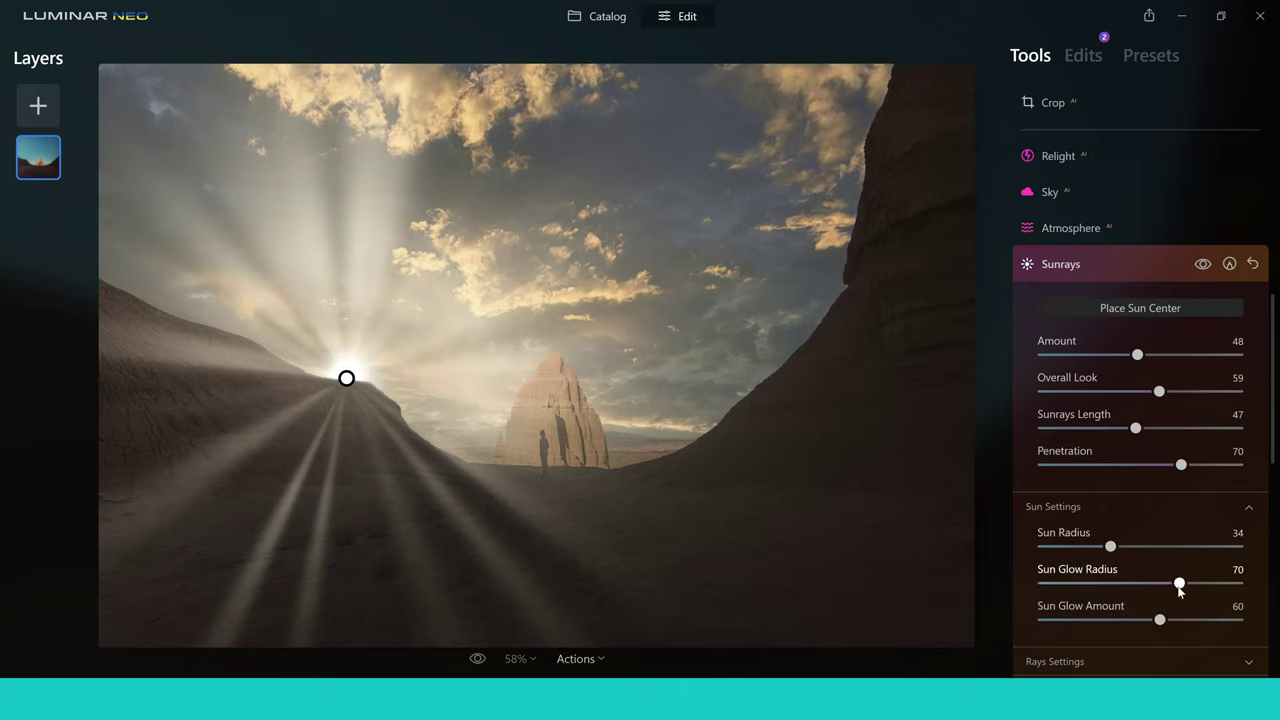
drag(1179, 587, 1172, 619)
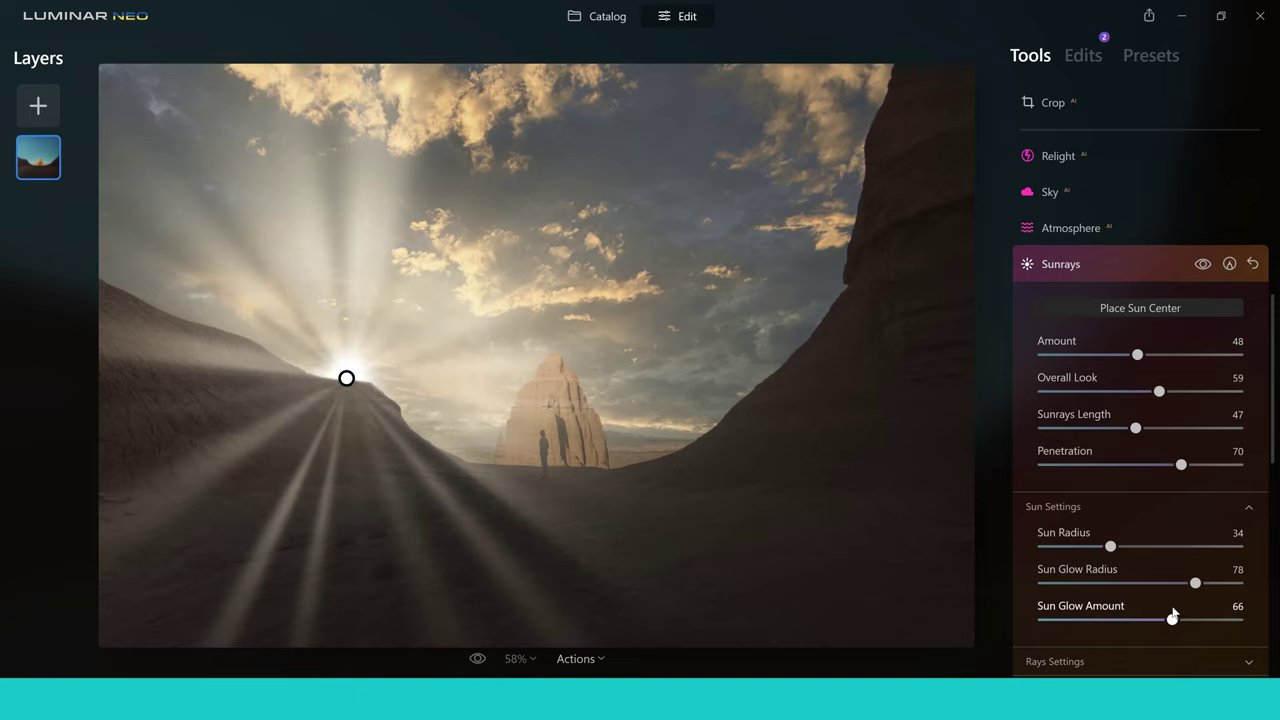
click(1248, 508)
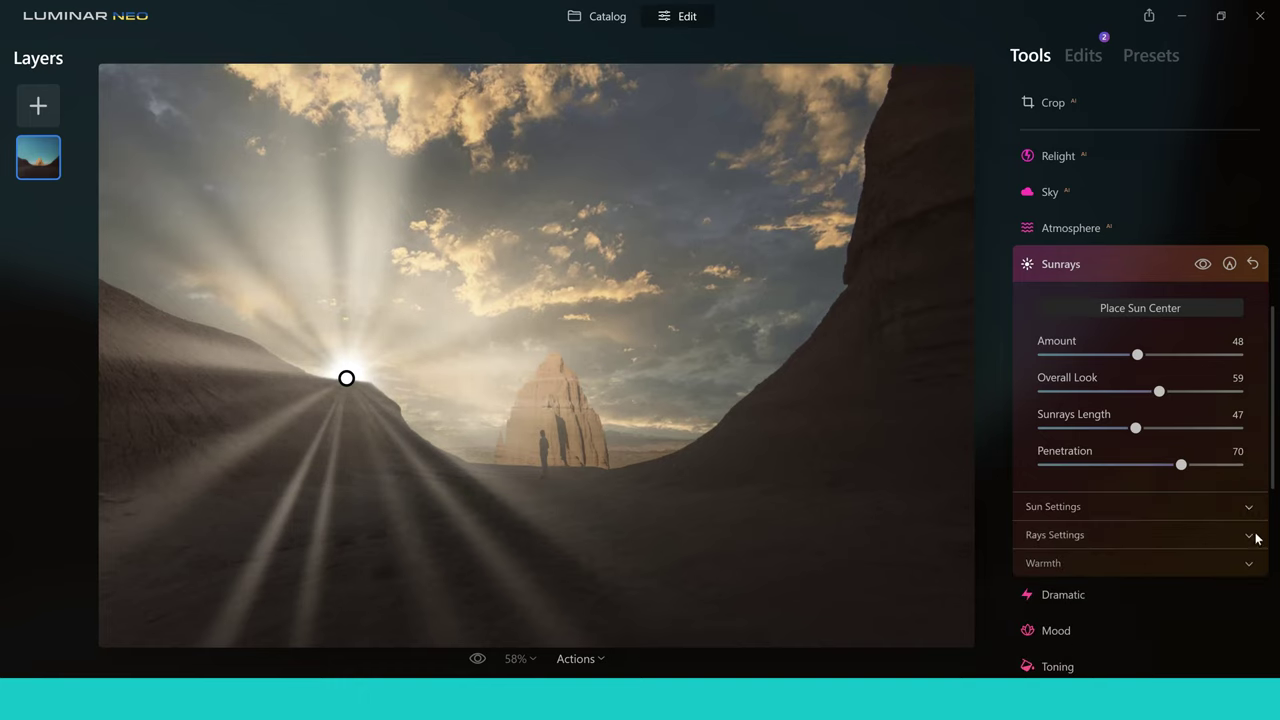
Drop Number of Sunrays to 1 and set Randomize to 3
click(1249, 538)
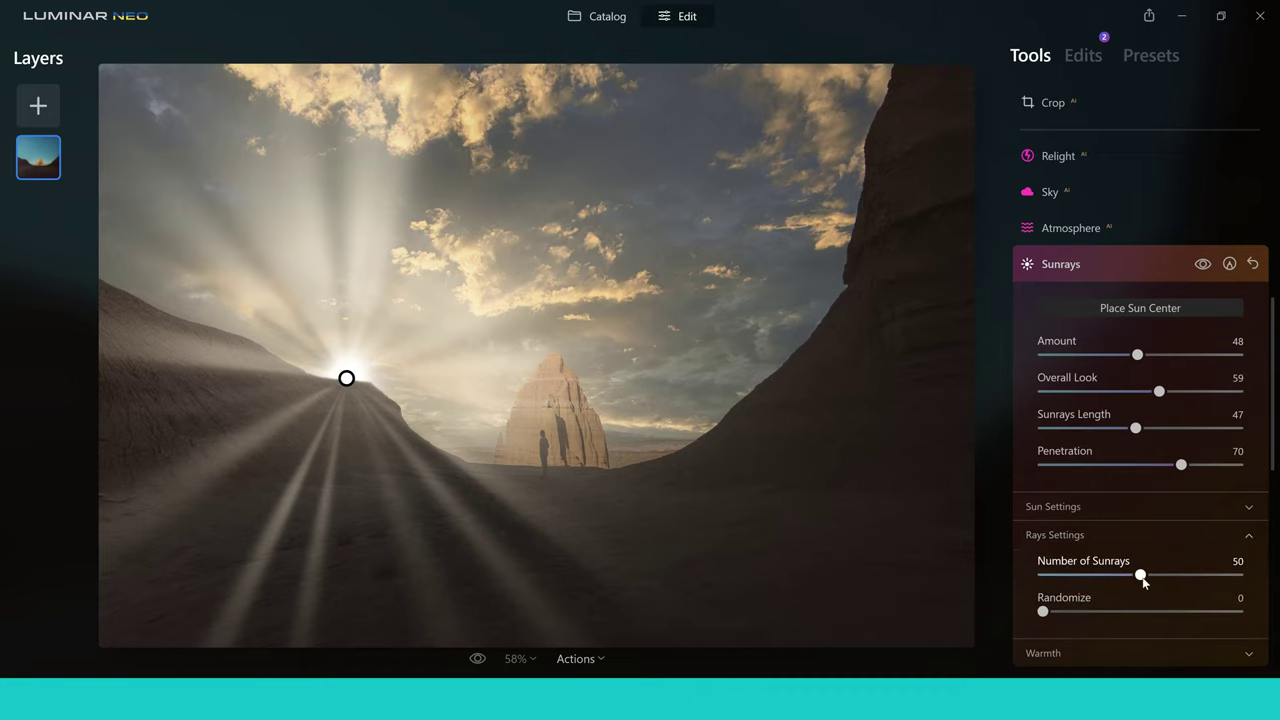
drag(1141, 578, 1122, 580)
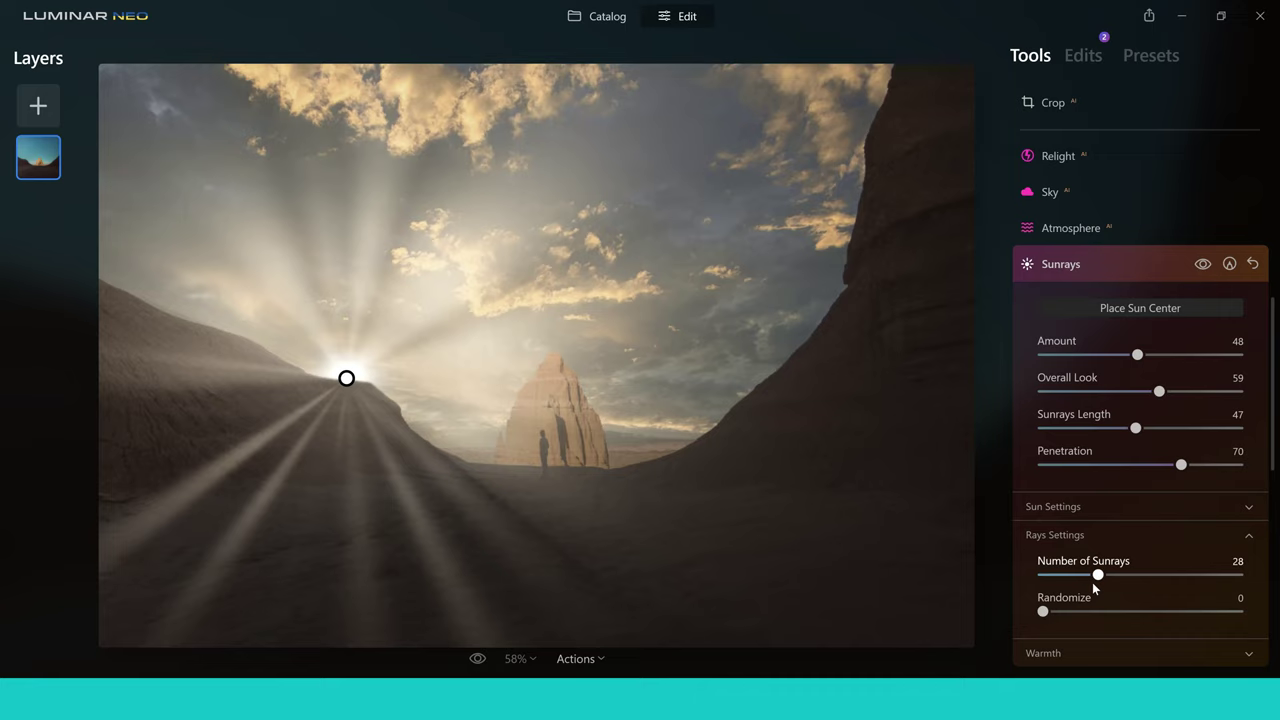
drag(1093, 584, 1051, 616)
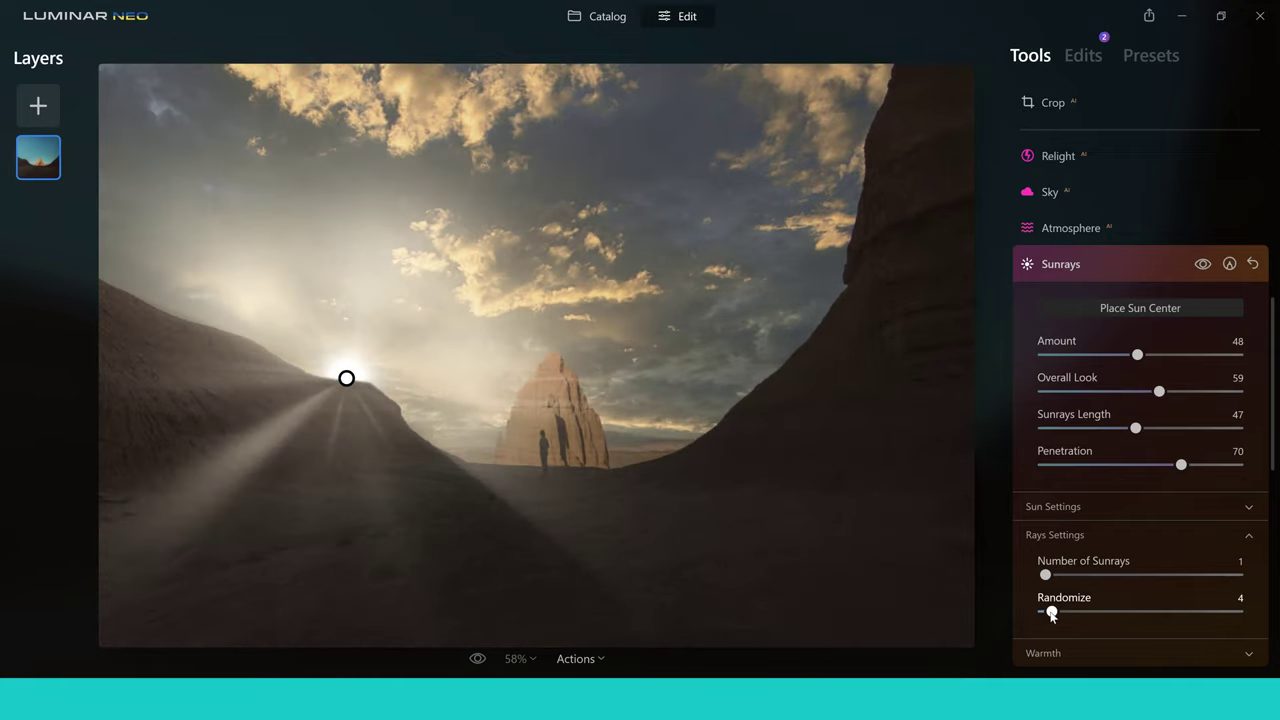
drag(1051, 616, 1049, 616)
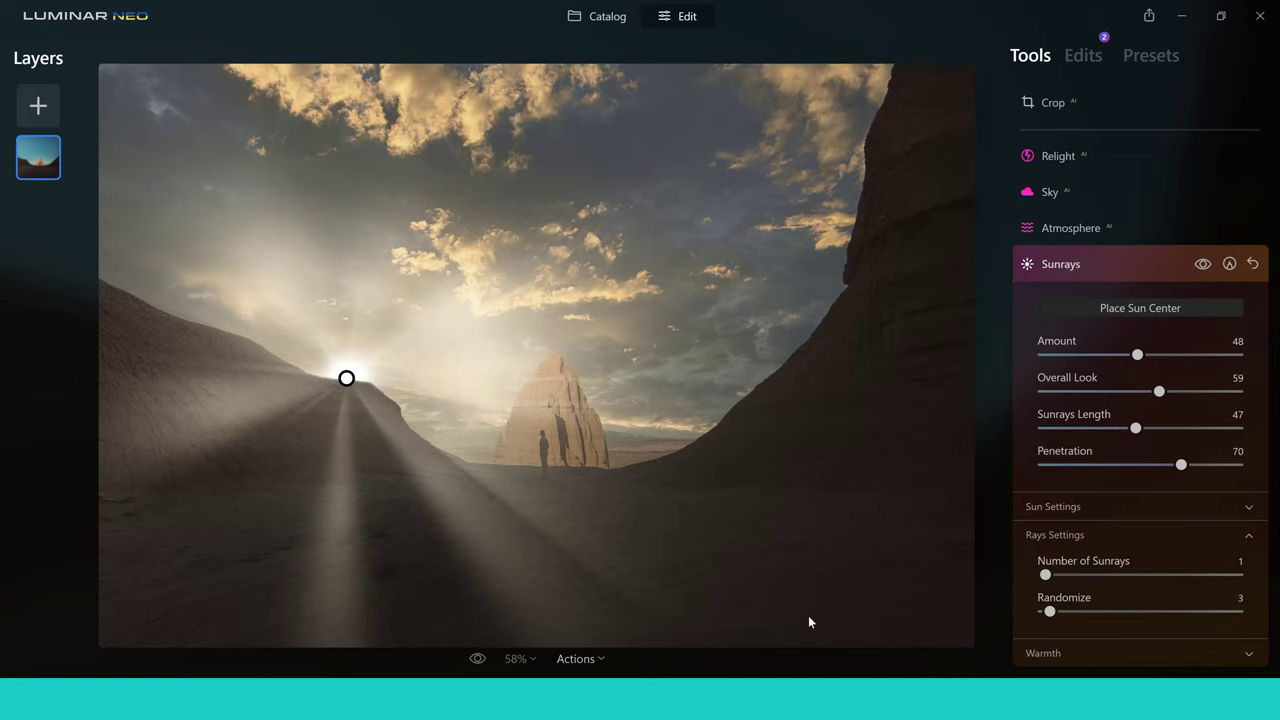
click(1249, 655)
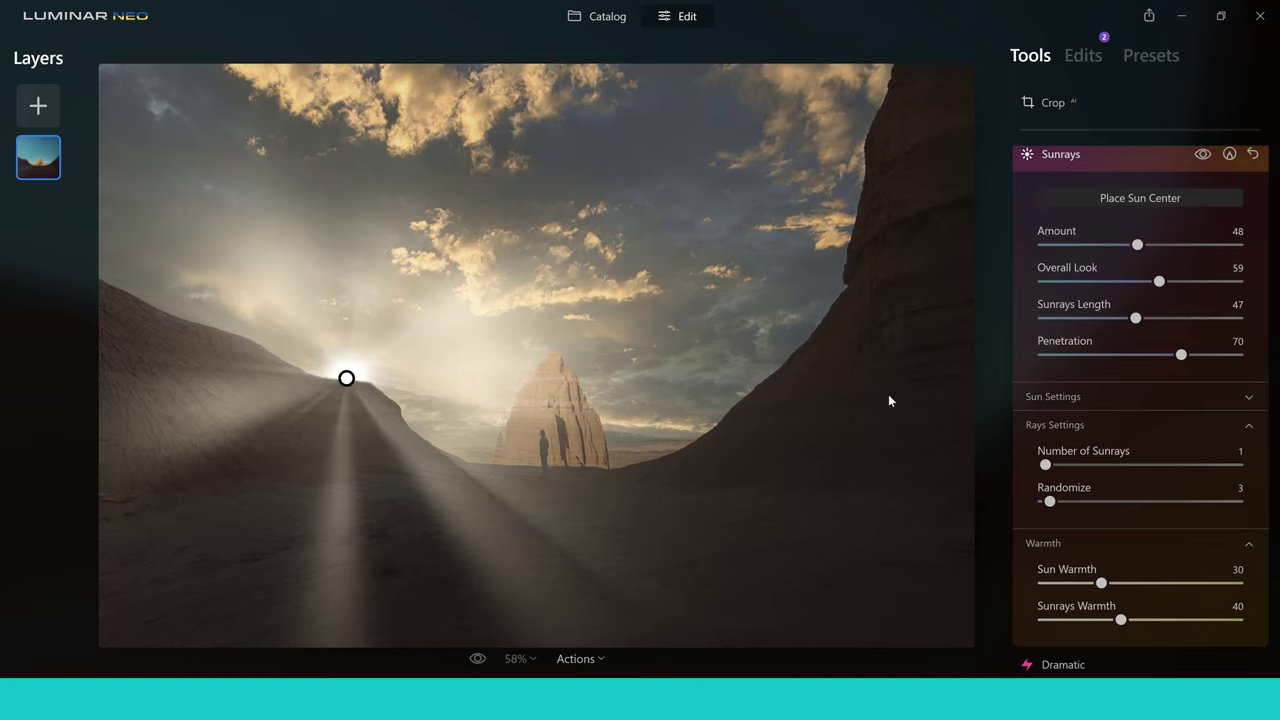
Set Sun Warmth to 46 and Sunrays Warmth to 45
drag(1104, 586, 1131, 588)
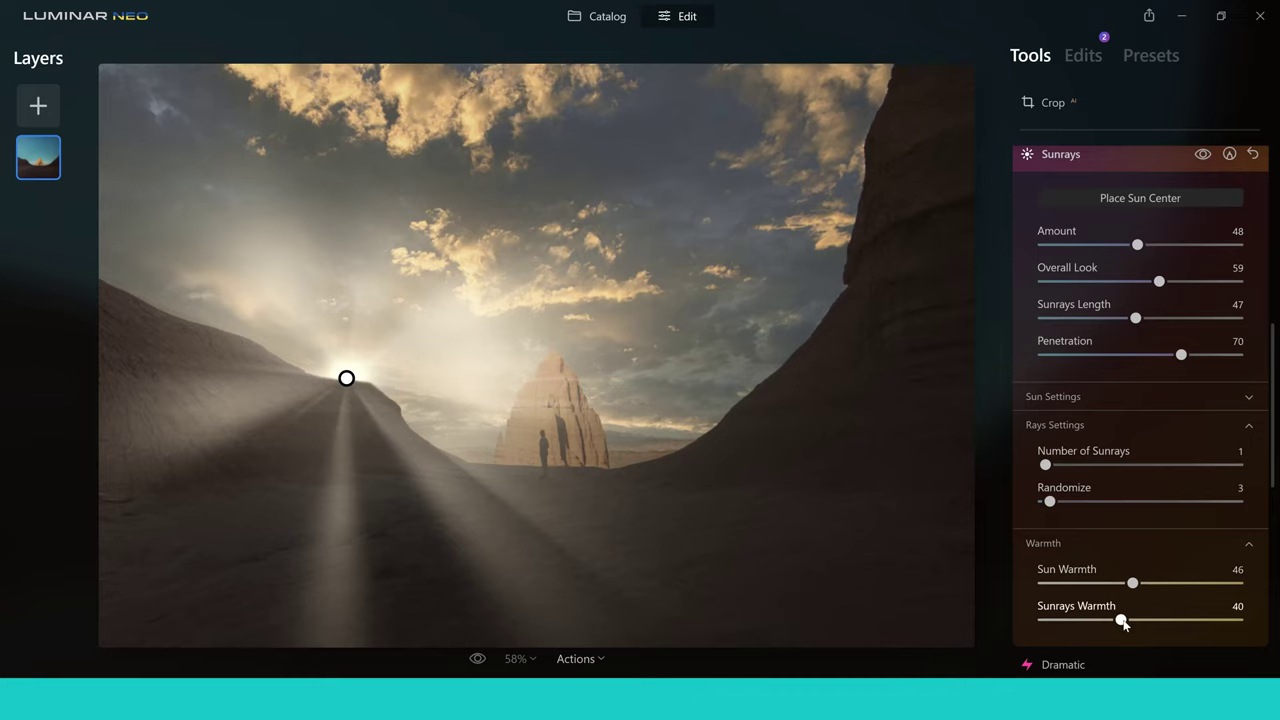
drag(1122, 621, 1133, 622)
Drag the sun centre onto the right cliff edge and fine-tune the sunrays amount to 48
drag(346, 379, 345, 385)
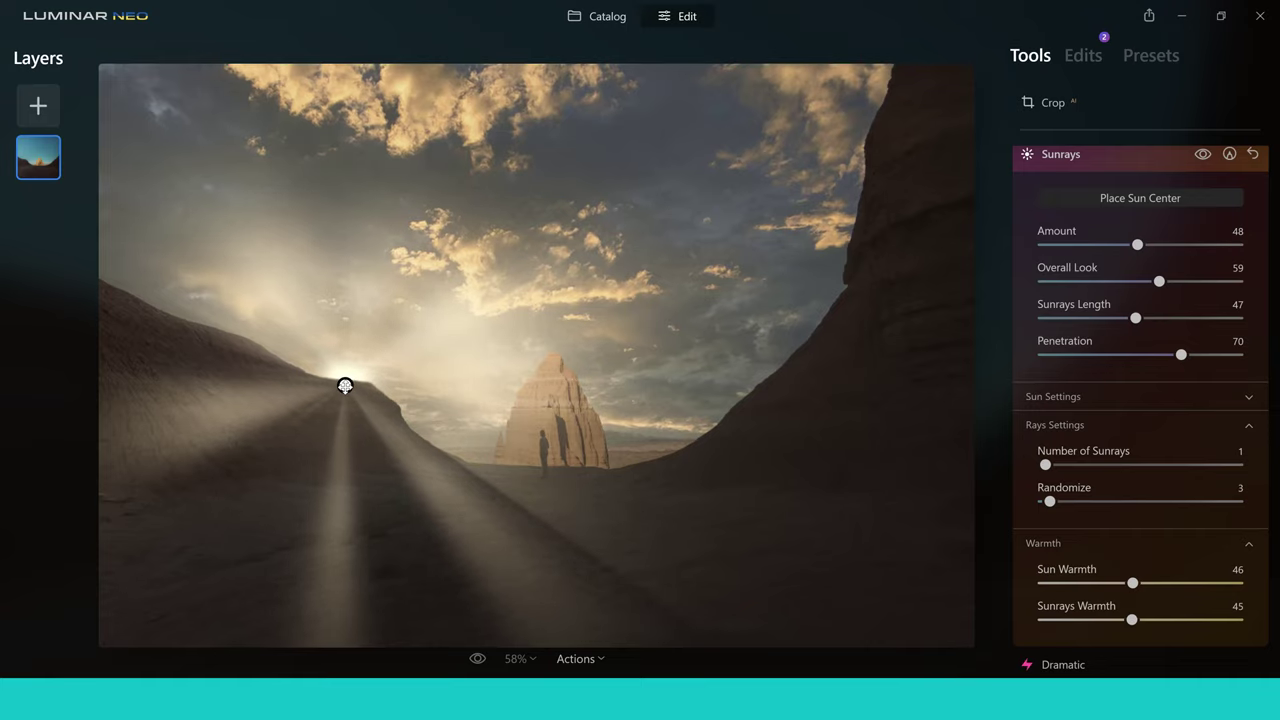
drag(345, 385, 393, 350)
mouse_move(557, 287)
mouse_down()
mouse_move(910, 304)
mouse_move(849, 292)
mouse_move(830, 314)
mouse_up()
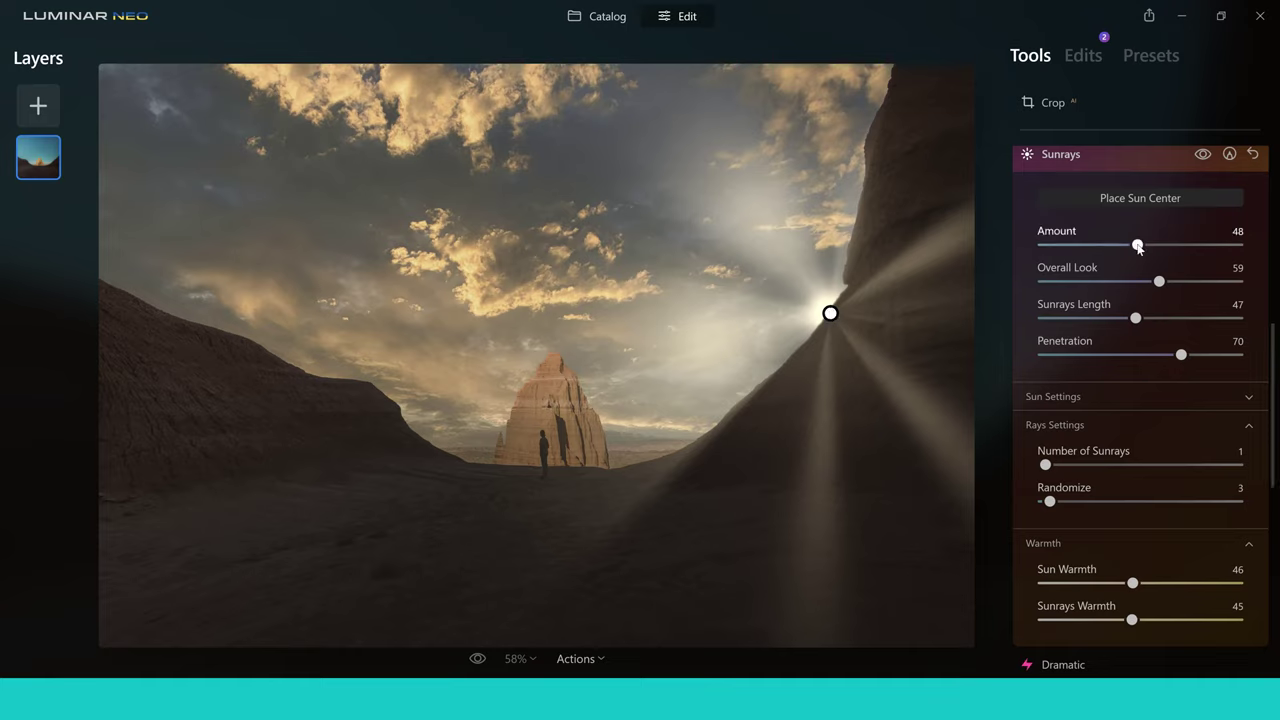
mouse_move(1138, 245)
mouse_down()
mouse_move(1080, 247)
mouse_move(1138, 250)
mouse_up()
Open the lake boathouse photo, sky improvement.jpg, from the Catalog in the editor
click(600, 16)
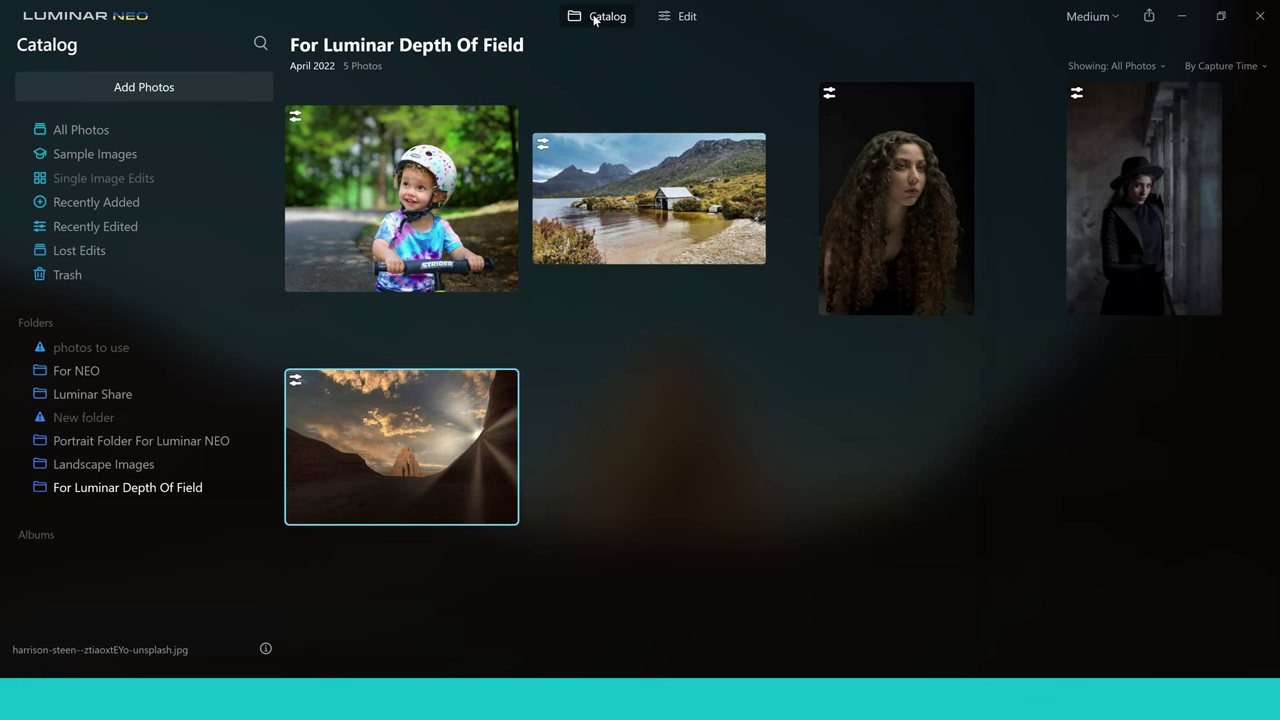
click(679, 212)
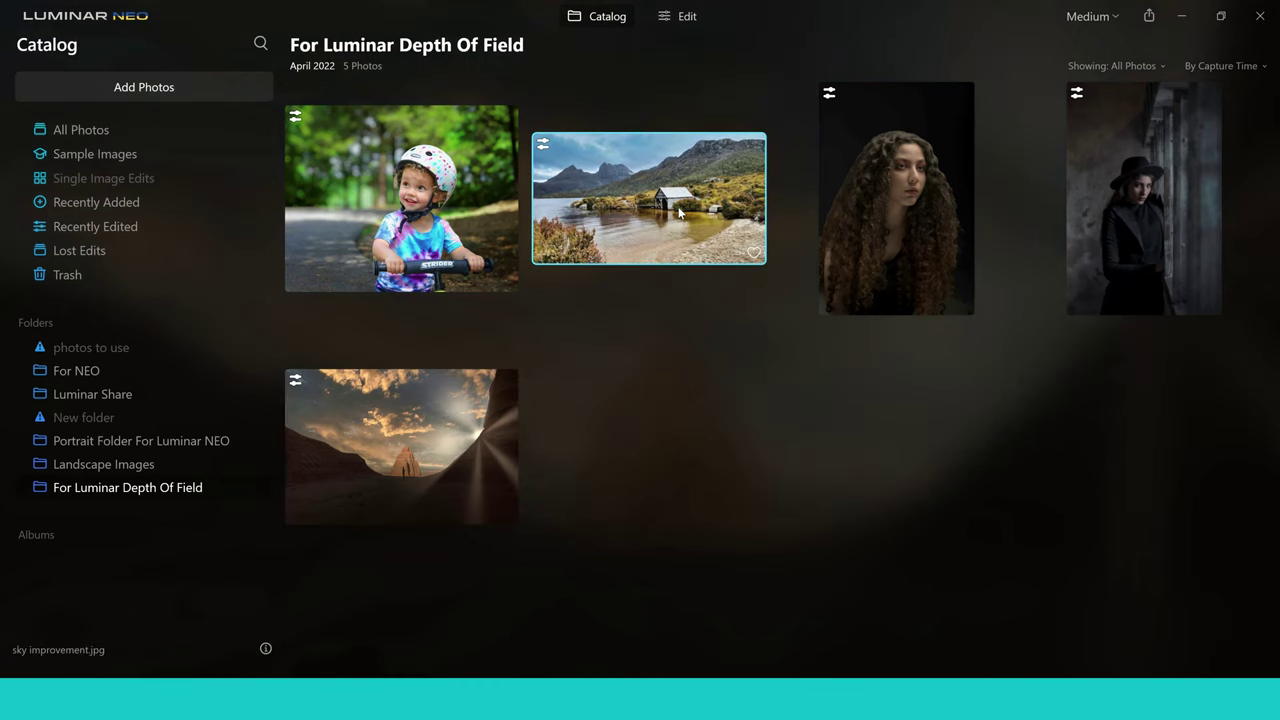
double_click(678, 208)
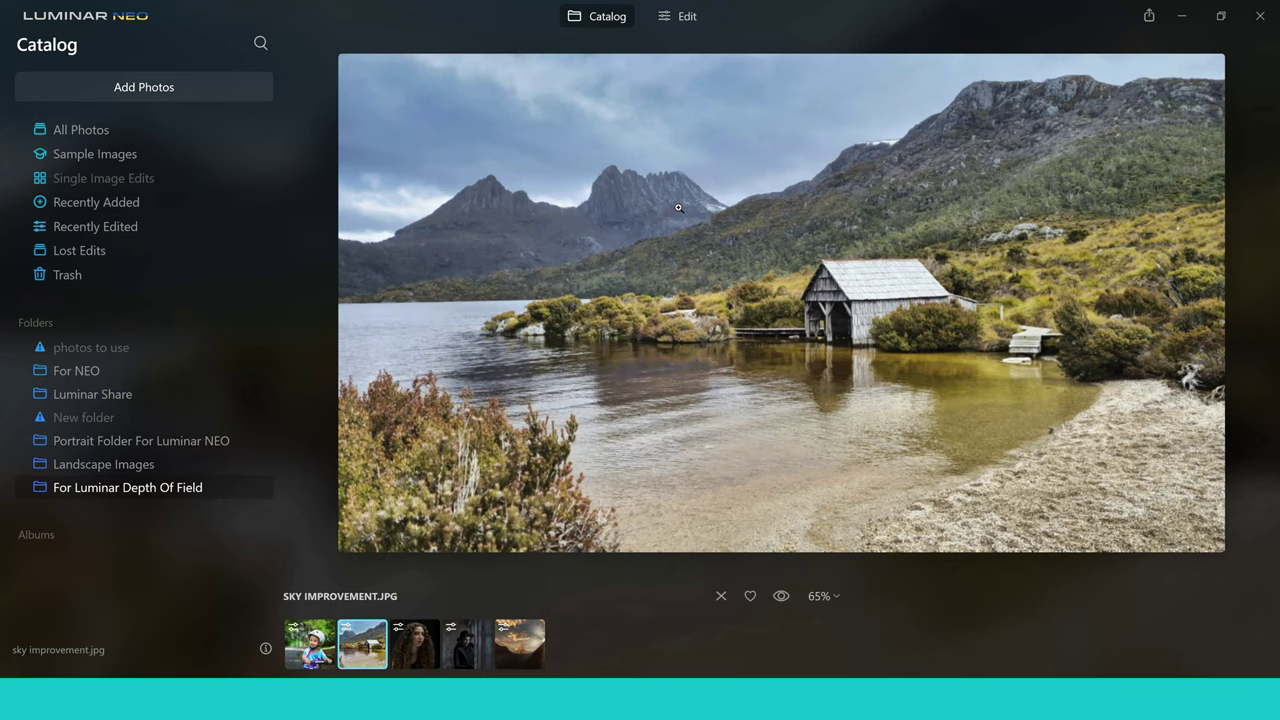
click(839, 596)
click(687, 24)
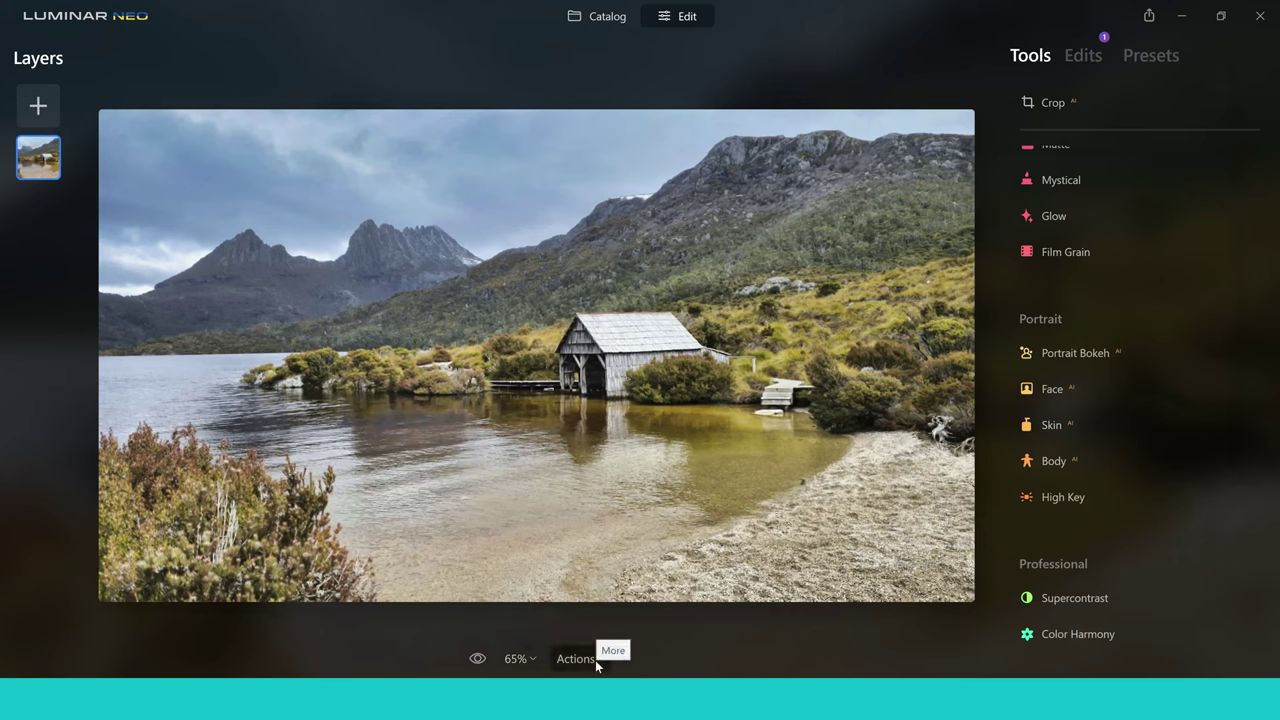
Revert the boathouse photo to its original state via Actions > Revert to Original
click(595, 660)
click(601, 631)
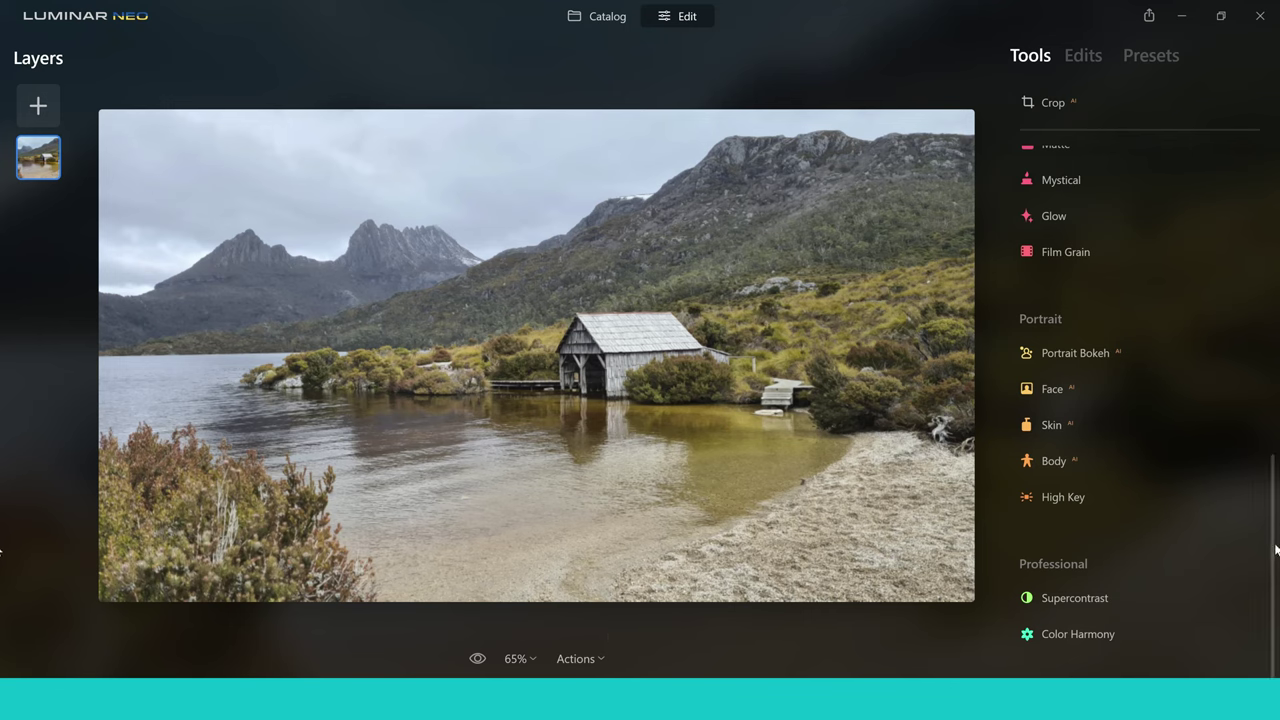
scroll(1276, 548, up, 10)
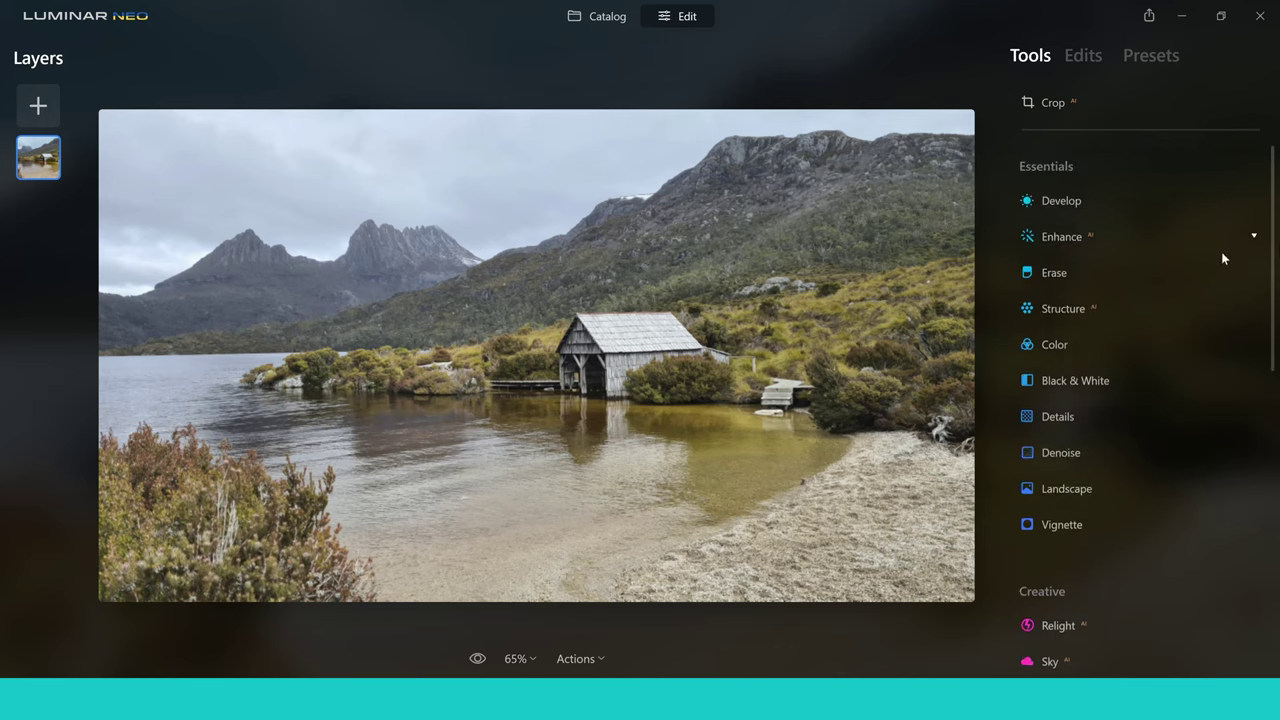
Give the boathouse photo Enhance AI Accent 69 and Sky Enhancer 29, comparing against the original
click(1121, 235)
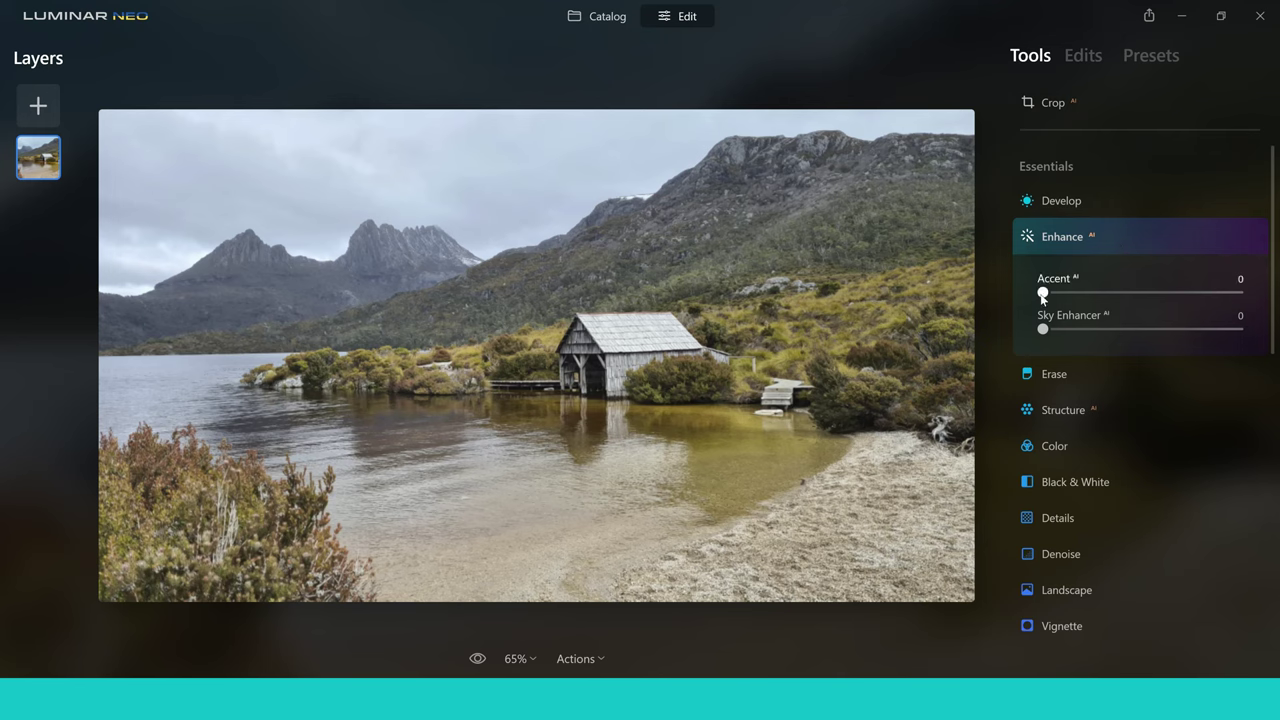
drag(1042, 295, 1178, 293)
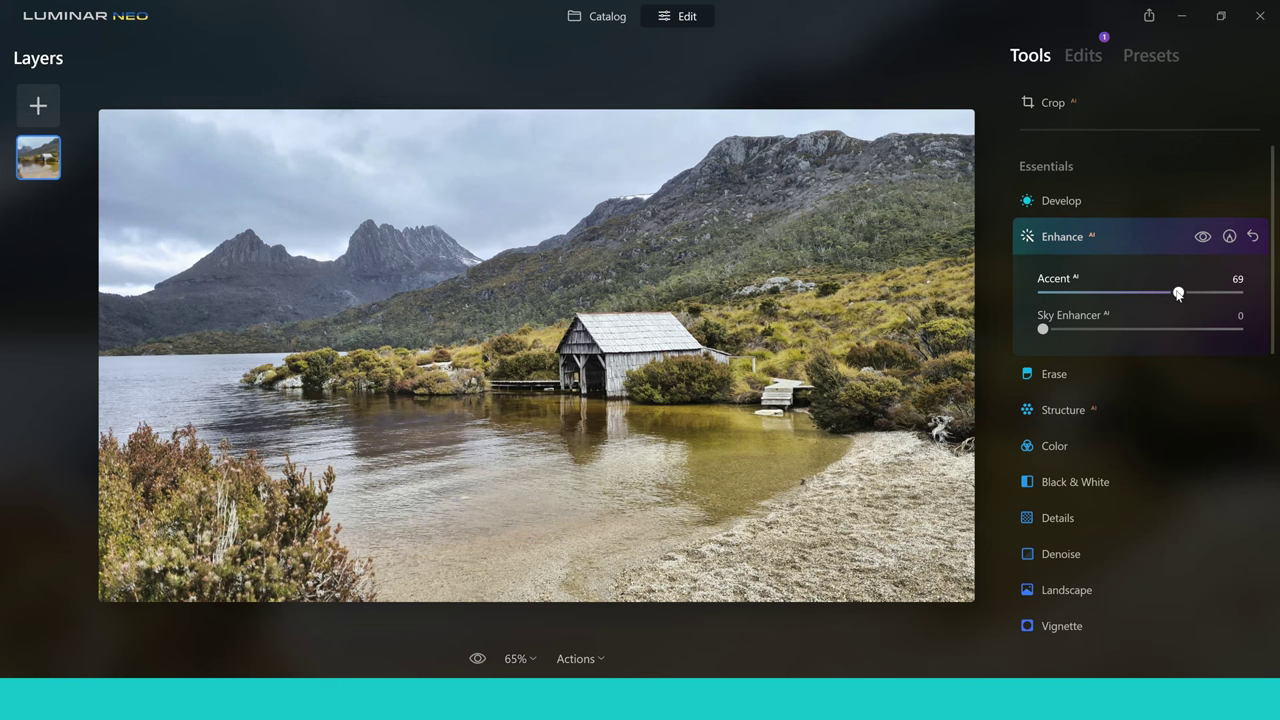
click(478, 660)
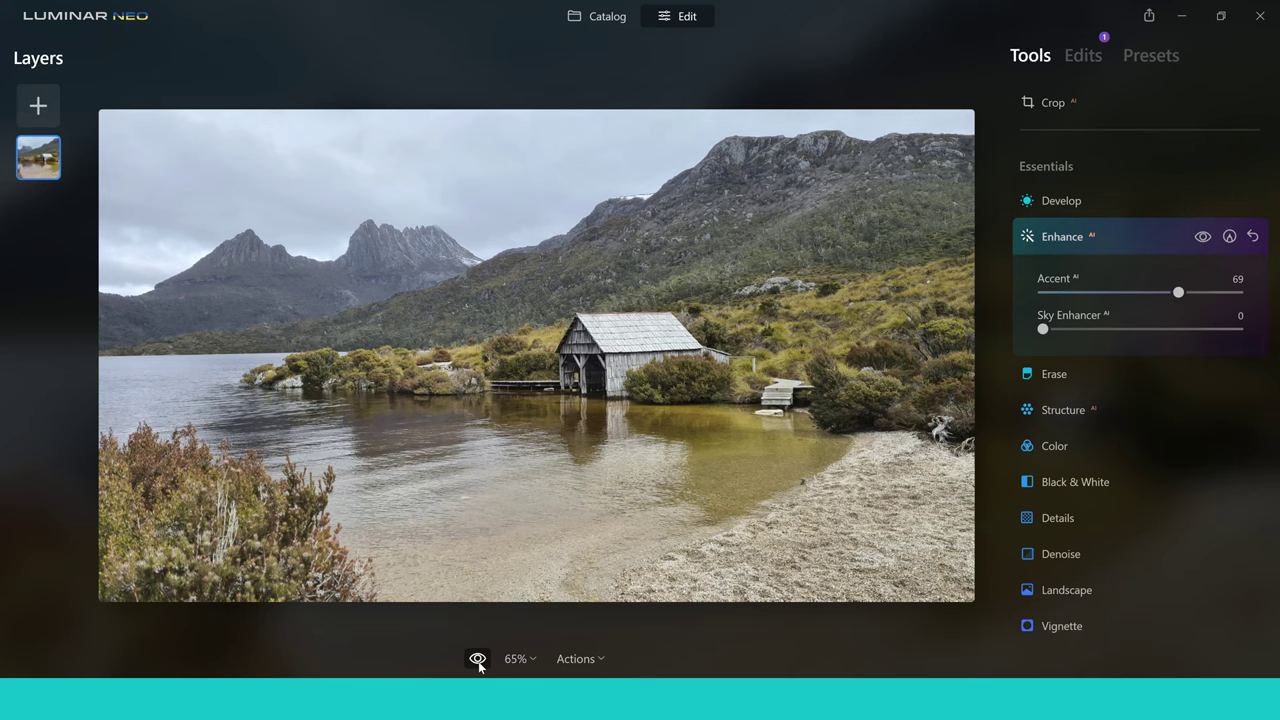
click(478, 660)
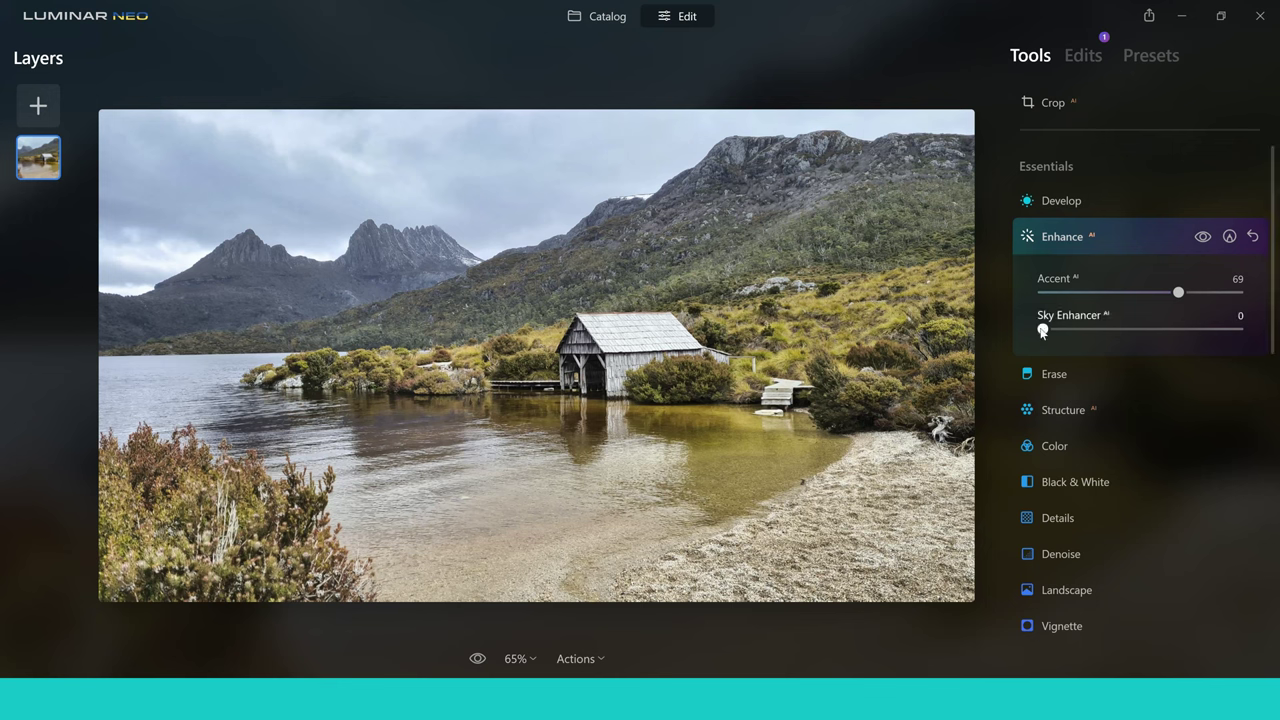
drag(1043, 332, 1101, 330)
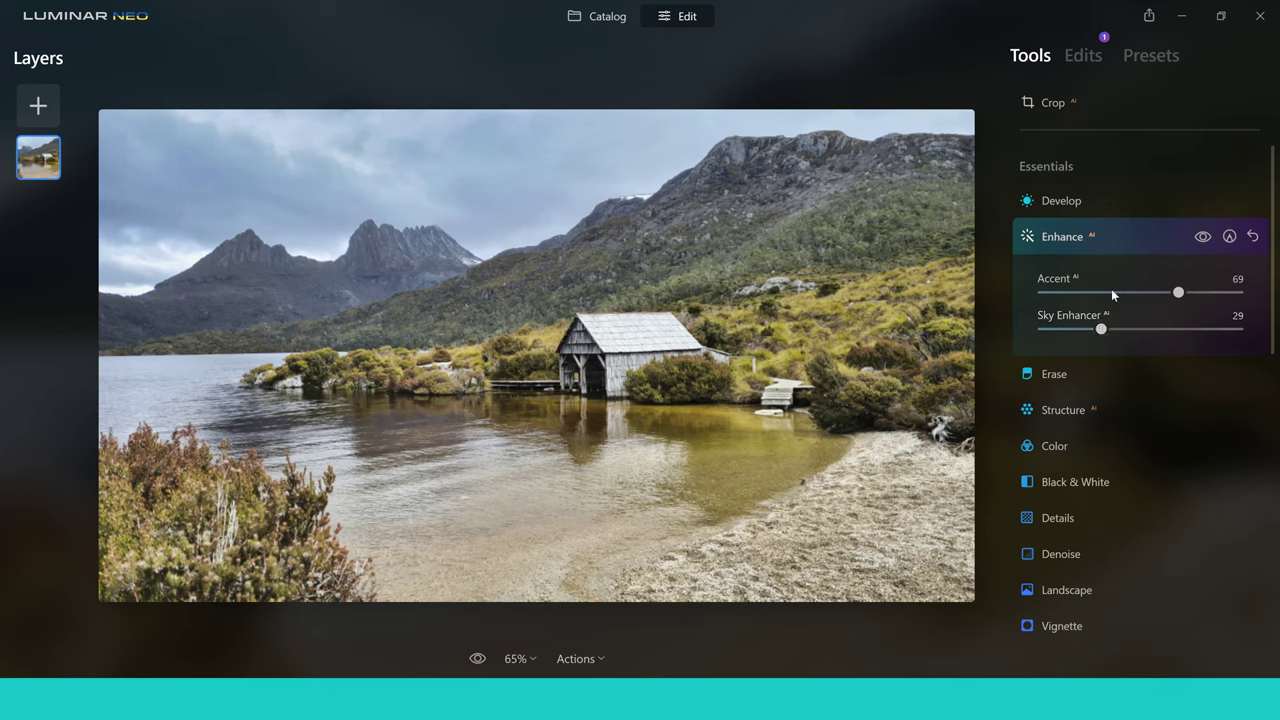